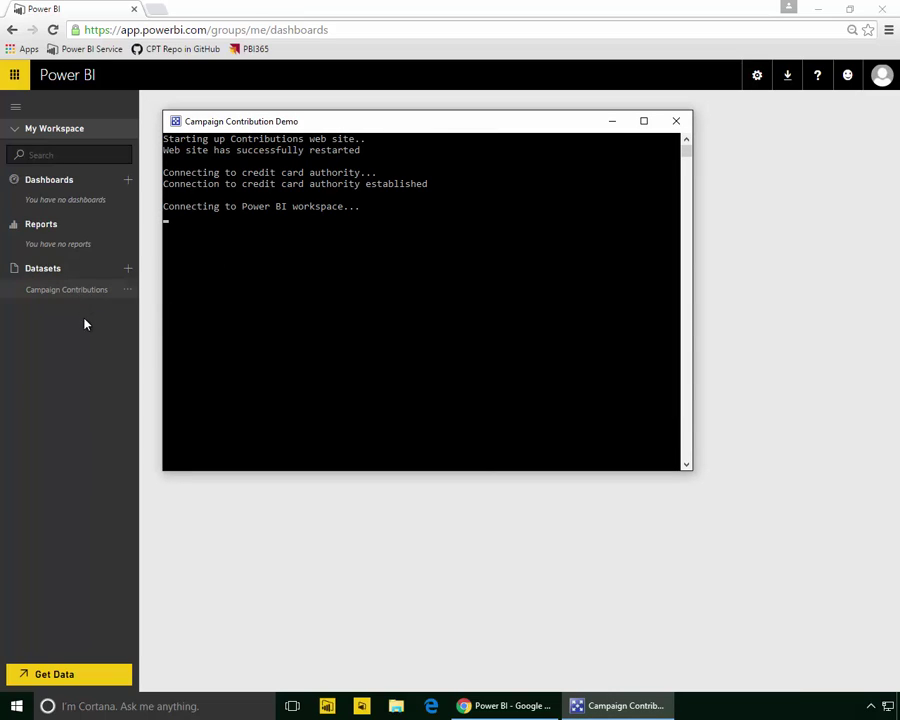
Step: Start a report from the Campaign Contributions dataset and rename its first page Contributions Summary
mouse_move(85, 303)
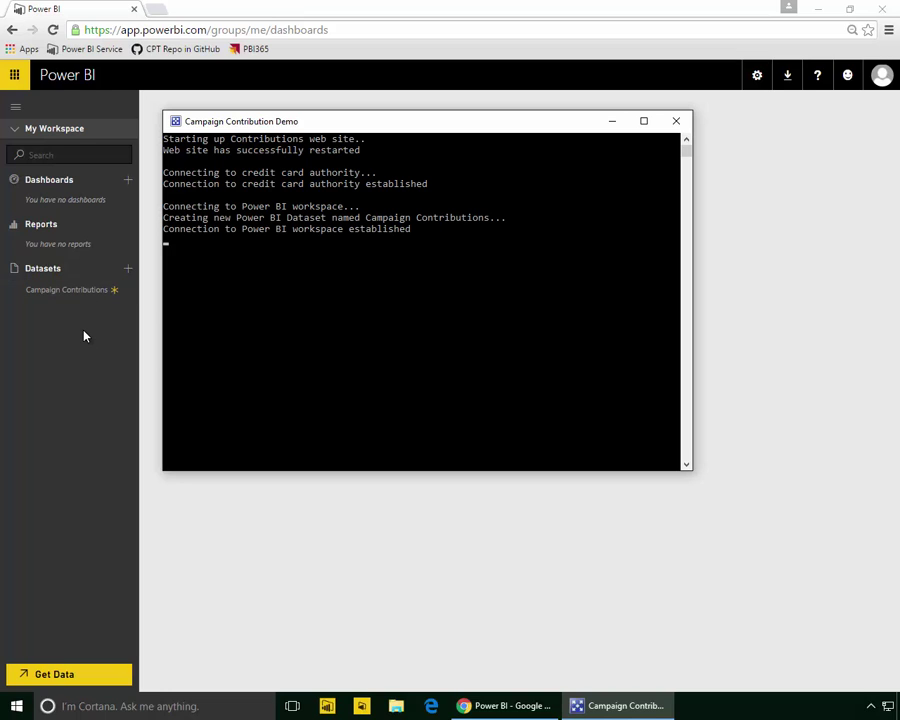
left_click(85, 336)
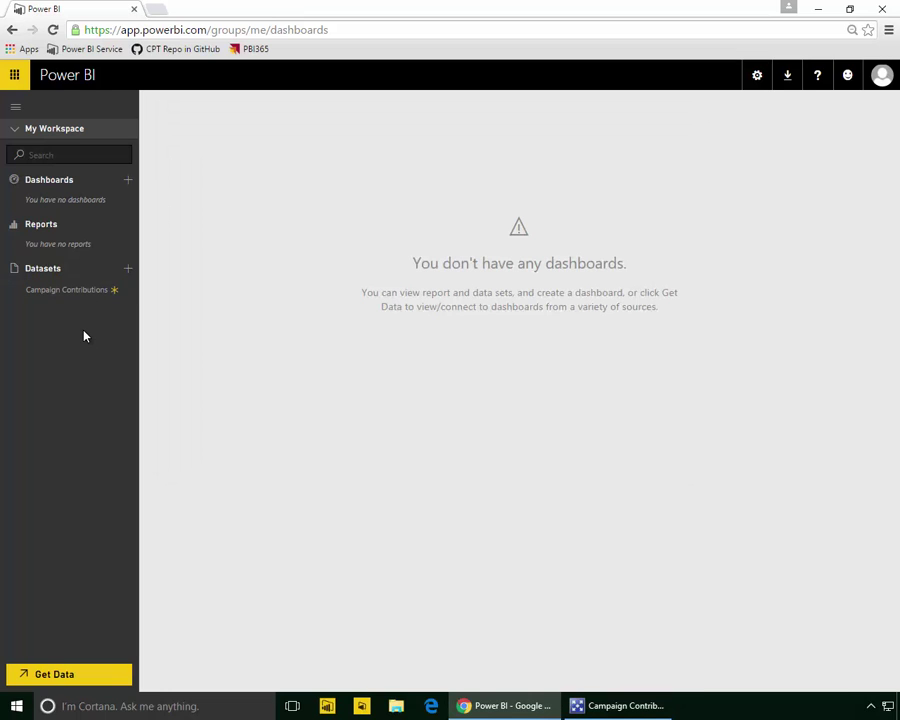
left_click(88, 292)
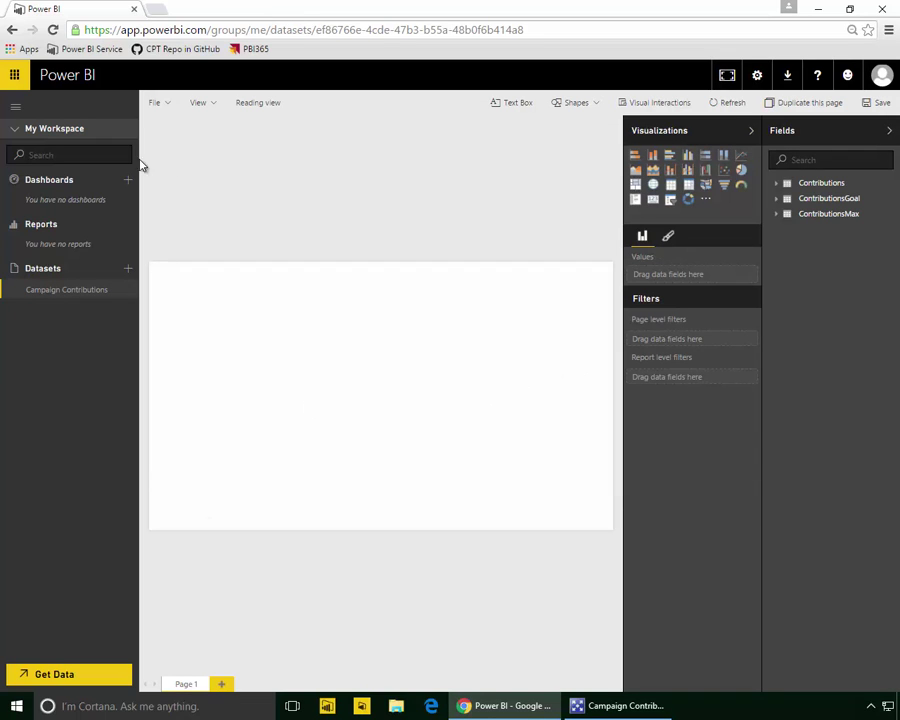
double_click(186, 684)
type("Contributions")
type(" Summary")
key("Return")
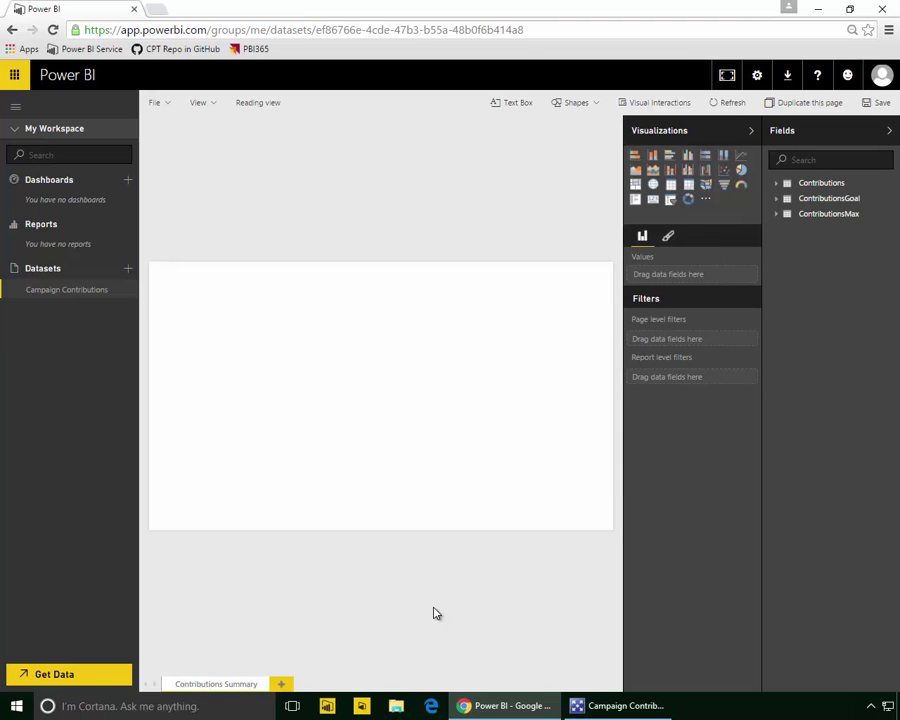
Step: Add a second report page and name it Contributions by City
left_click(285, 688)
double_click(290, 684)
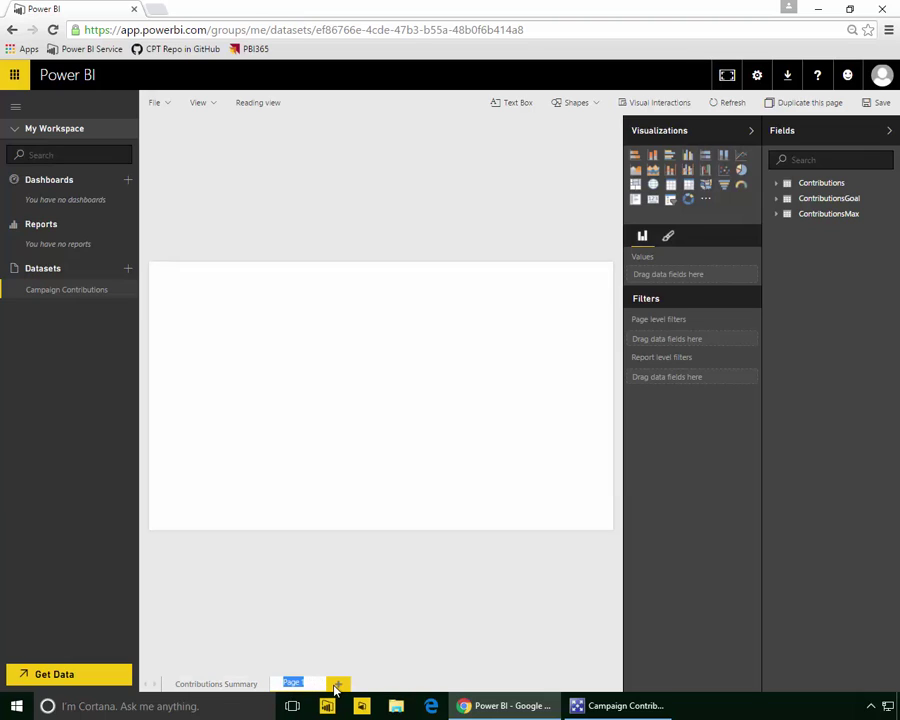
type("Contributions")
key("Return")
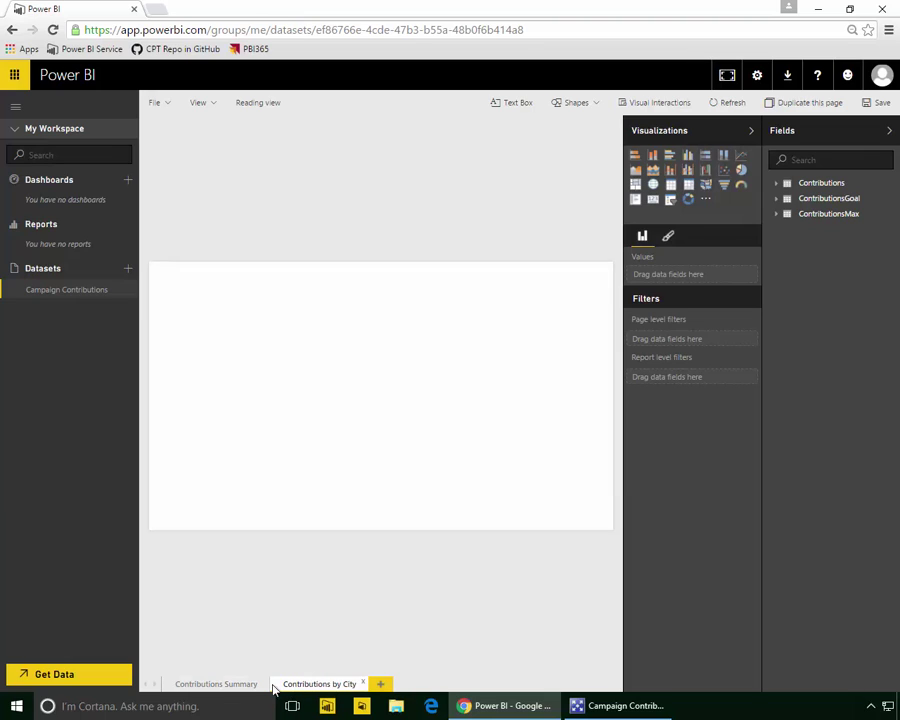
Step: Return to the Contributions Summary page and save the report under the name Campaign Contributions
double_click(236, 685)
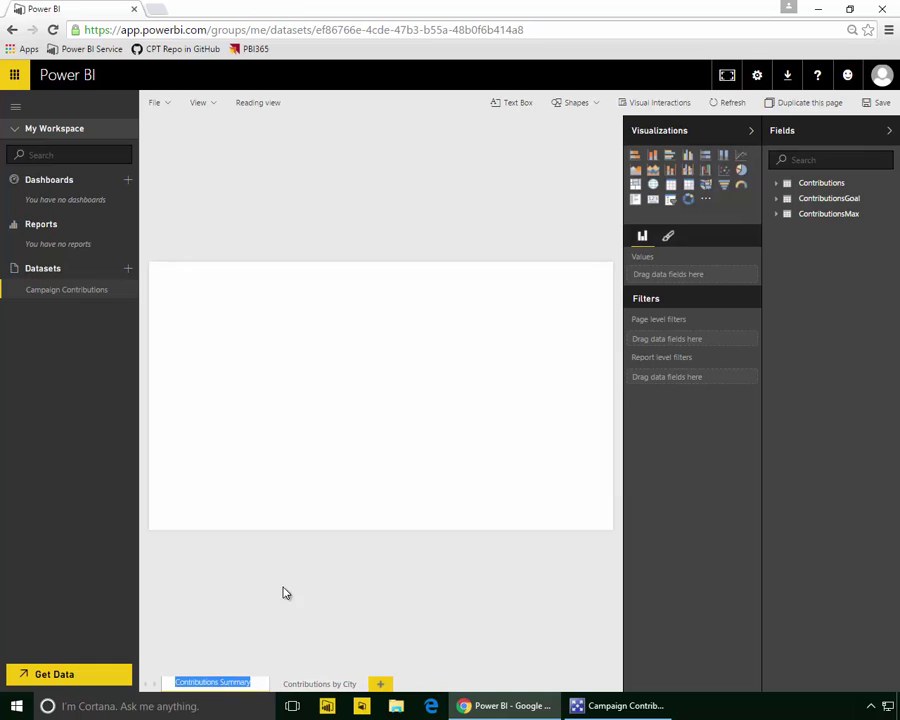
left_click(155, 103)
left_click(182, 168)
type("Campai")
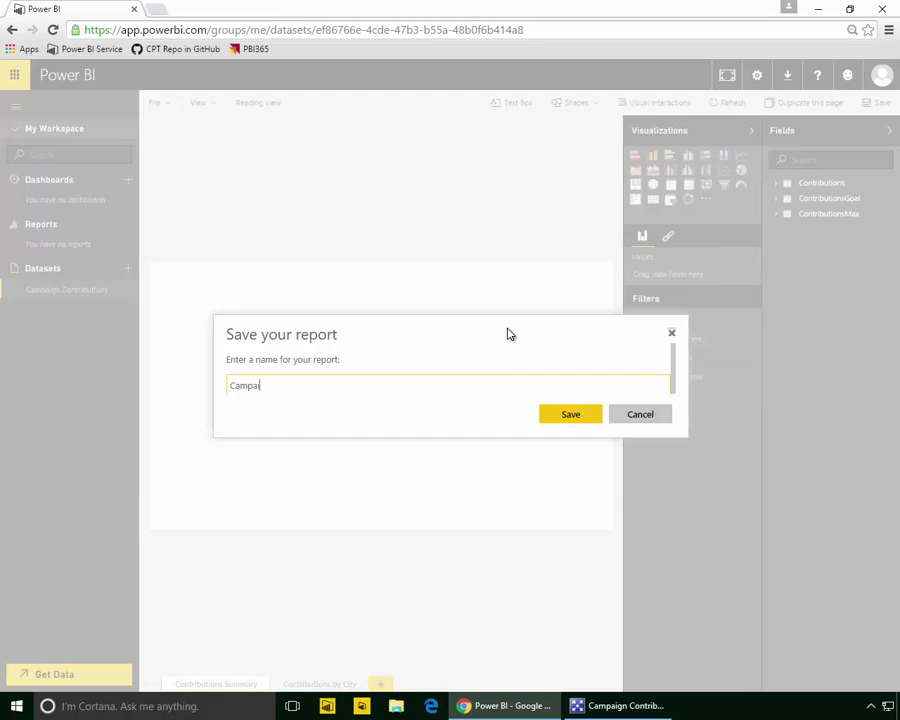
type("gn Contributions")
key("Return")
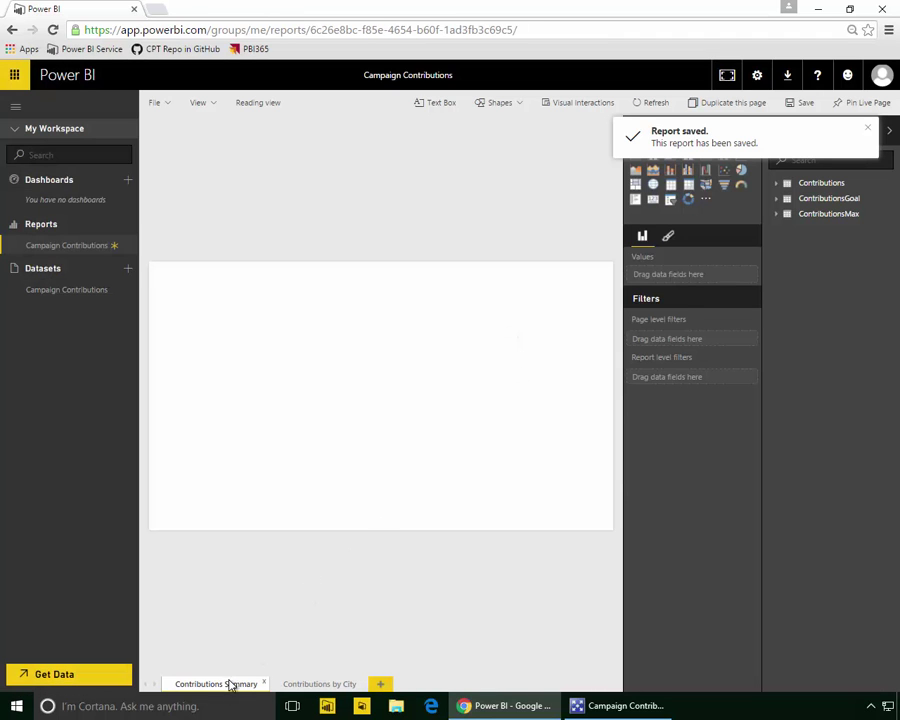
Step: Add a card visual to the Contributions Summary page showing the count of the Contributor field from the Contributions table
double_click(228, 690)
left_click(295, 453)
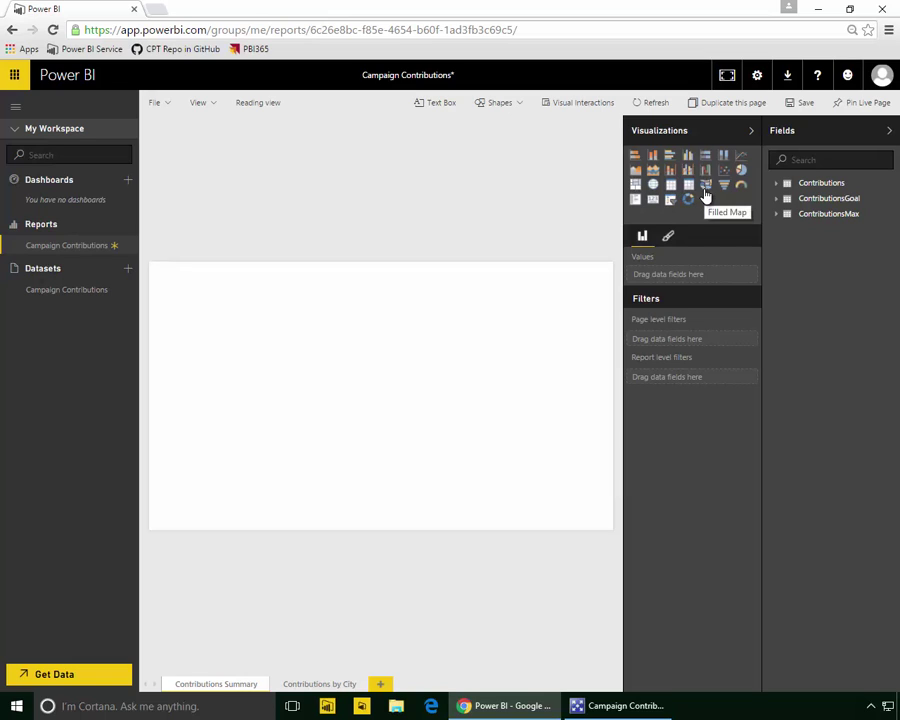
left_click(653, 203)
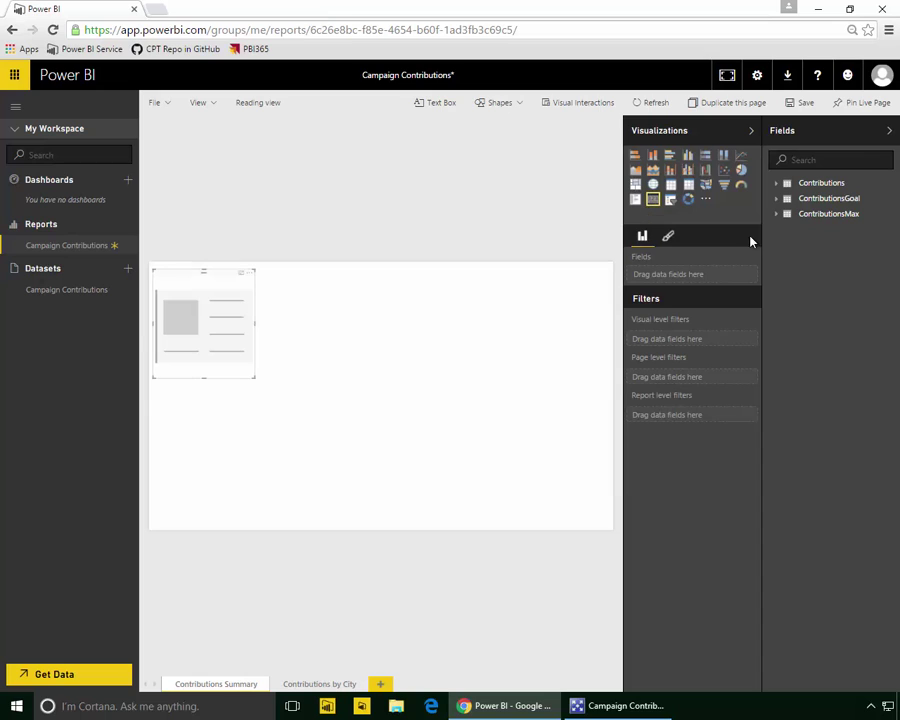
left_click(777, 185)
left_click_drag(818, 245, 736, 281)
left_click(740, 275)
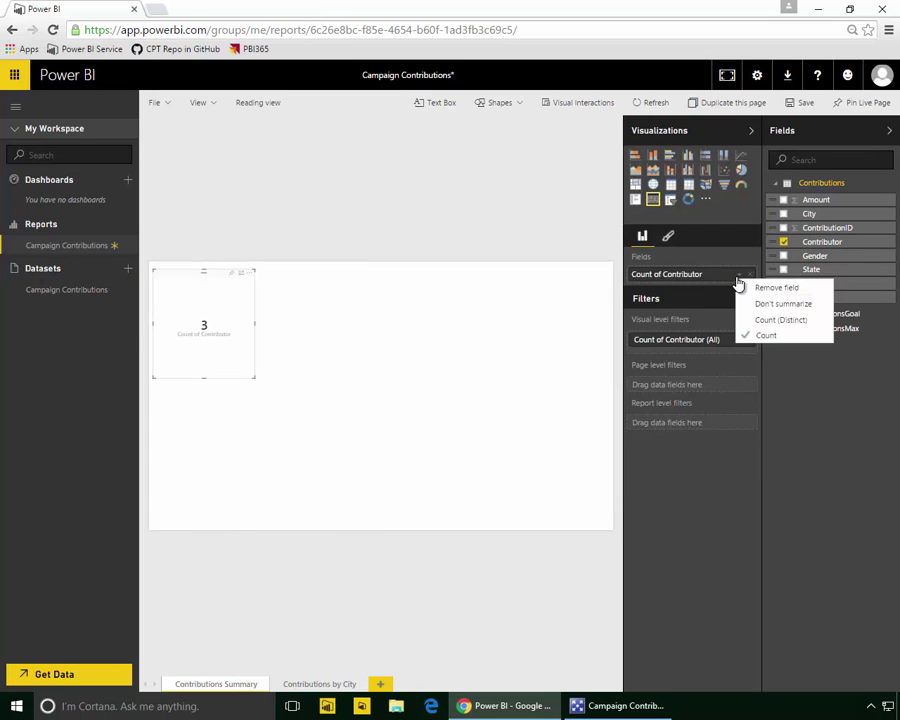
left_click(762, 337)
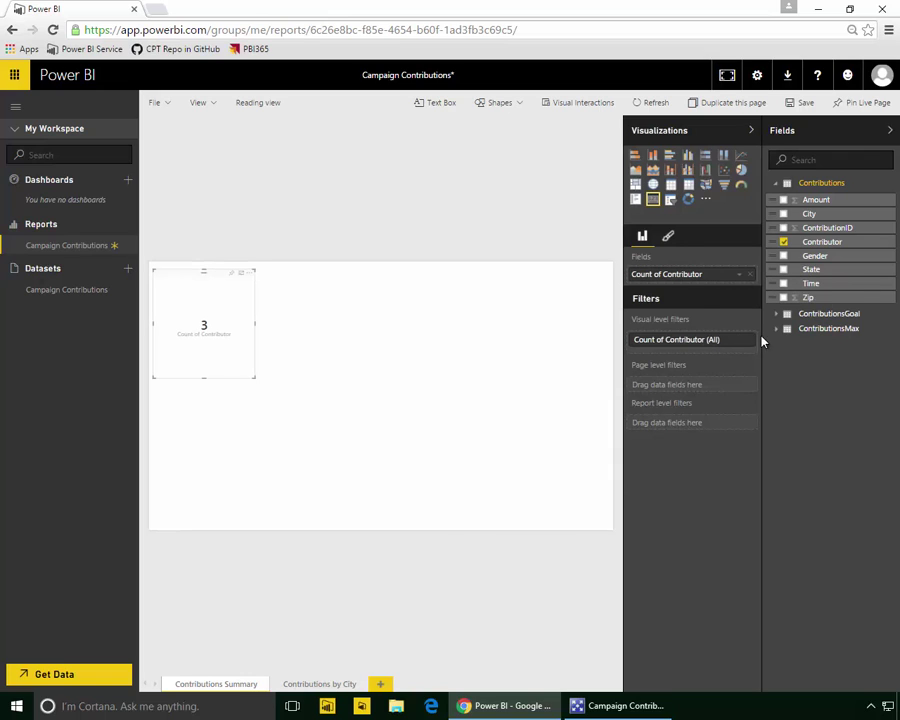
Step: Turn off the contributor count card's category label and give the card the title Contributions
left_click(668, 236)
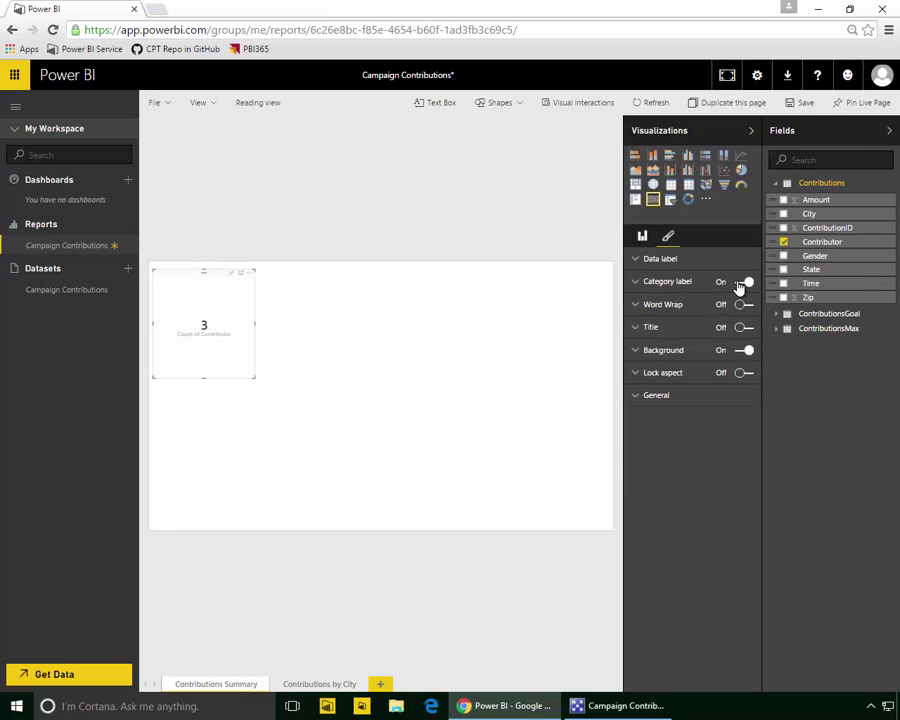
left_click(741, 282)
left_click(744, 327)
left_click(677, 330)
left_click(707, 349)
type("Contributions")
left_click(532, 345)
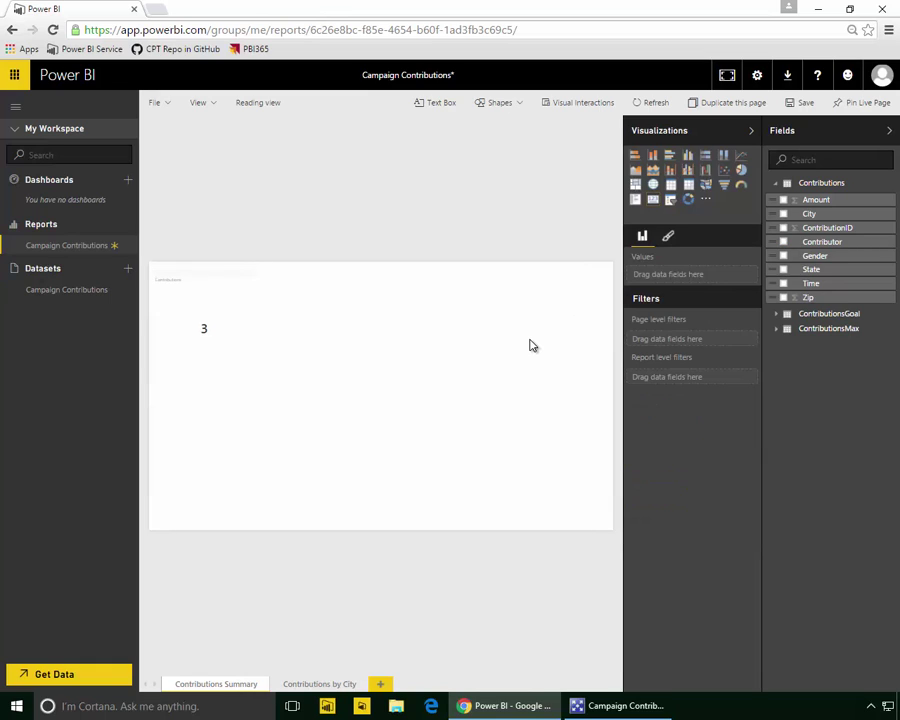
Step: Save the changes to the Campaign Contributions report and dismiss the notification
left_click(170, 104)
left_click(190, 166)
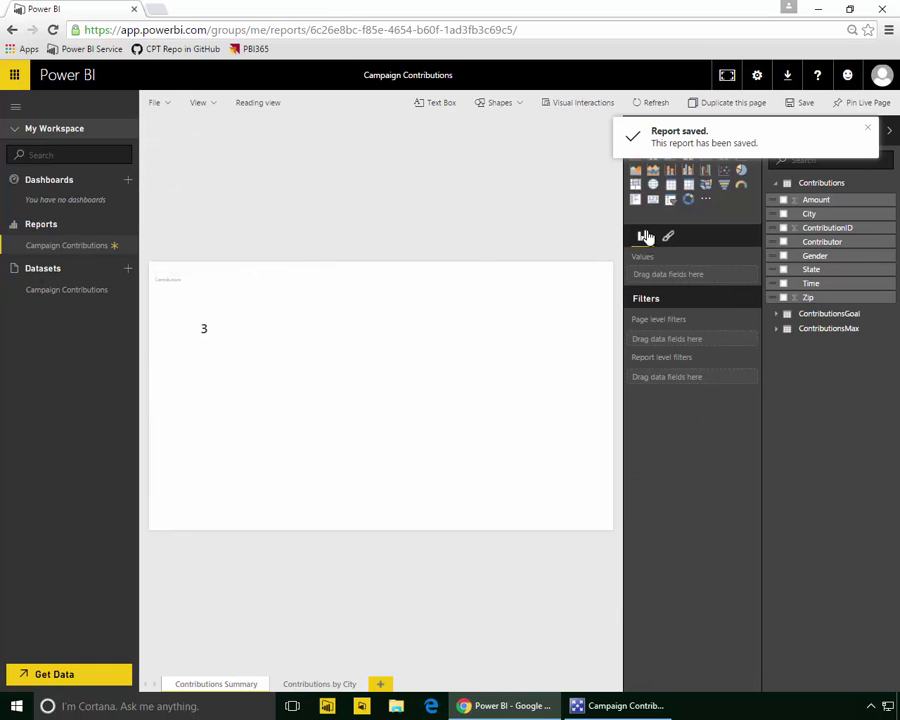
left_click(866, 127)
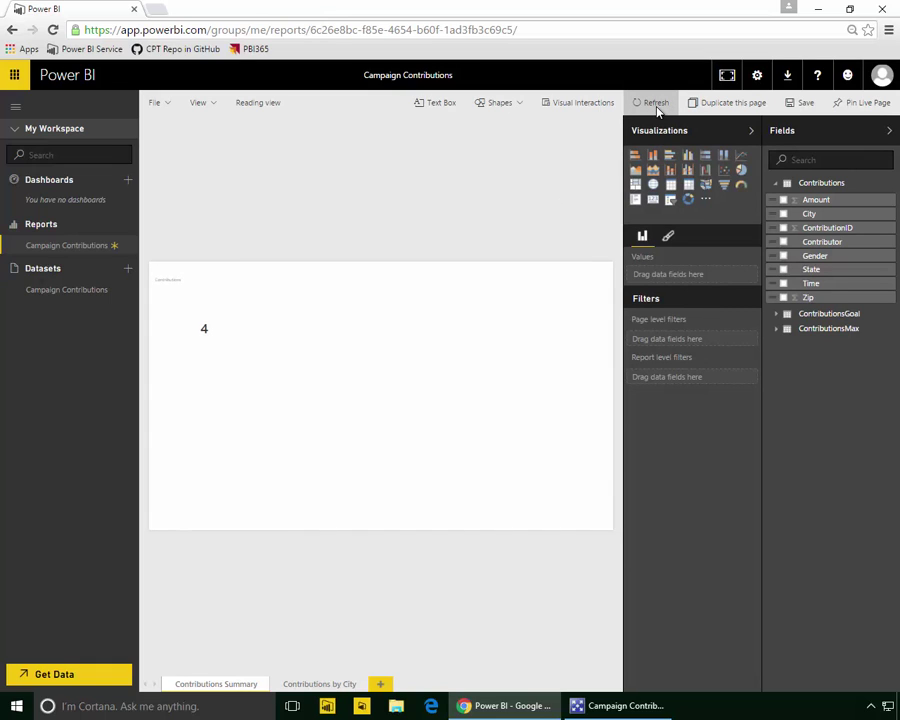
Step: Pin the Contributions card to a new dashboard named Campaign Contributions
left_click(236, 284)
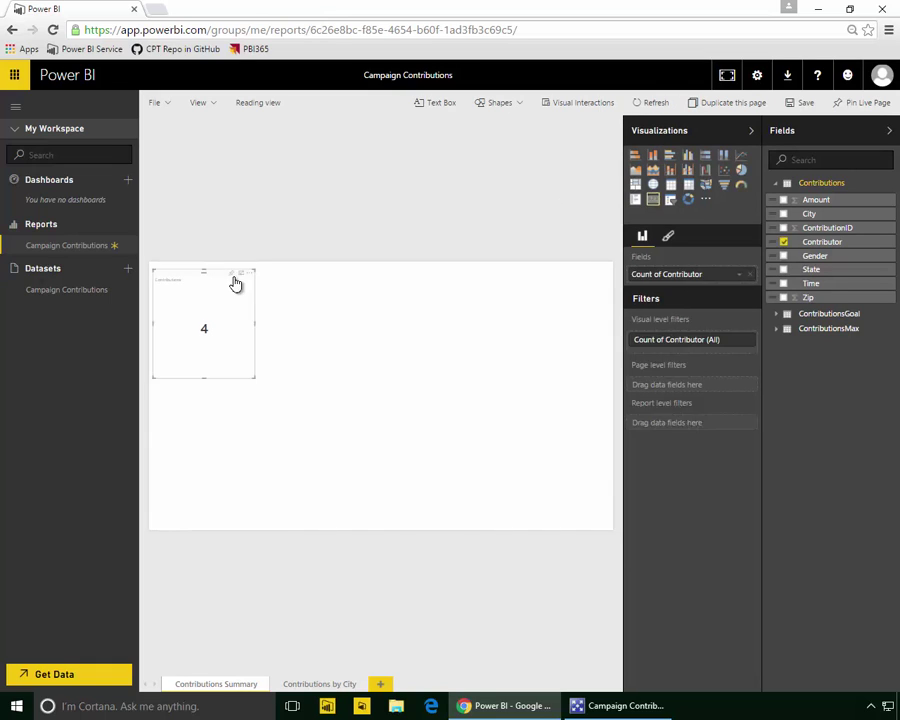
left_click(239, 273)
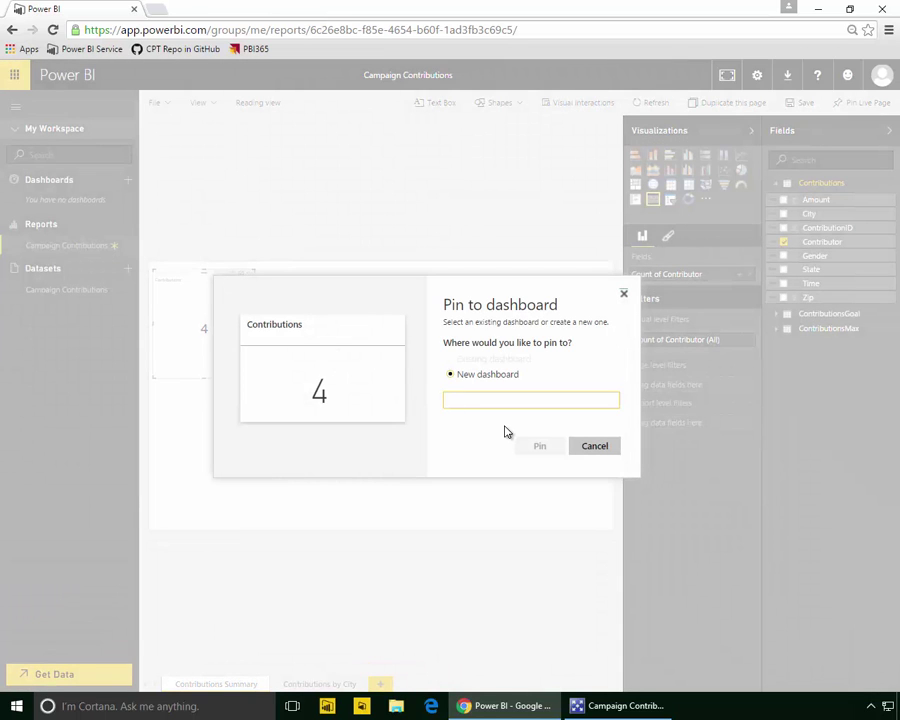
type("Campaign Contributions")
key("Return")
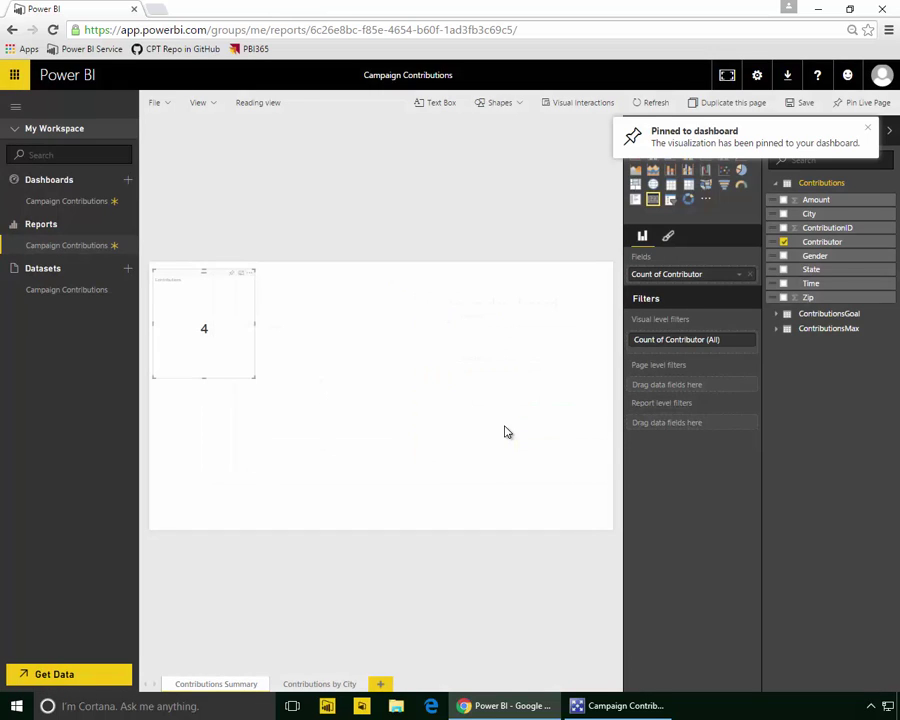
left_click(867, 128)
Step: Open the Campaign Contributions dashboard and disable its Q&A search box in the dashboard settings
left_click(100, 201)
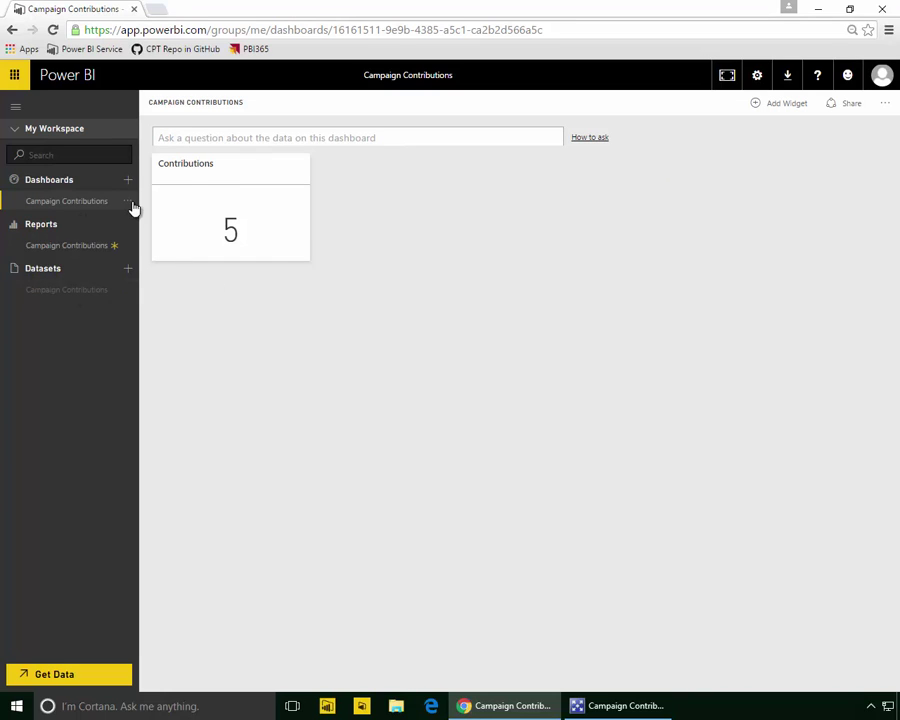
left_click(128, 201)
left_click(335, 230)
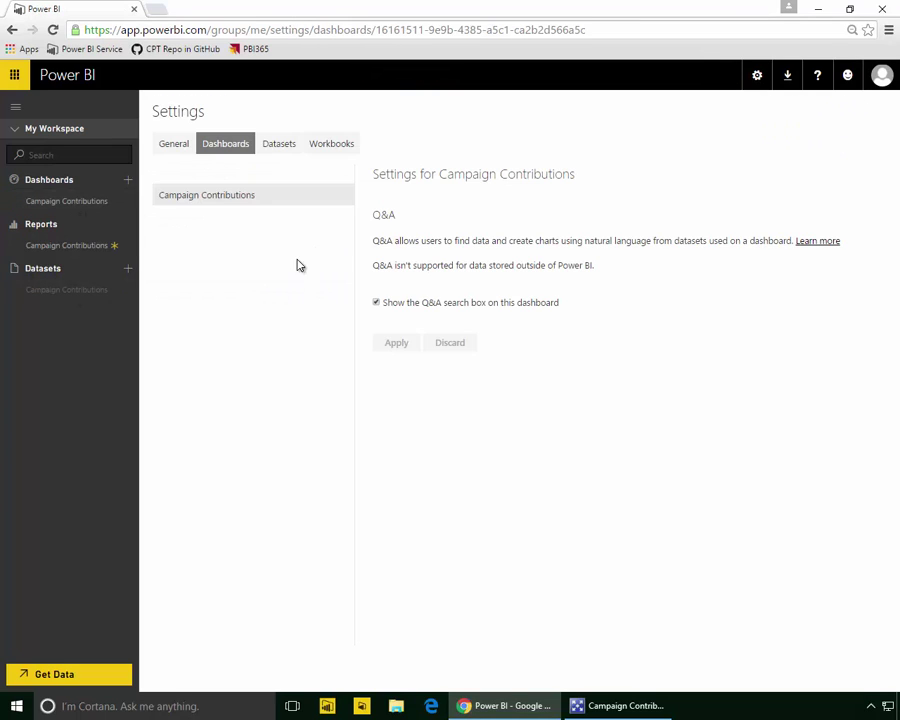
left_click(377, 303)
left_click(390, 341)
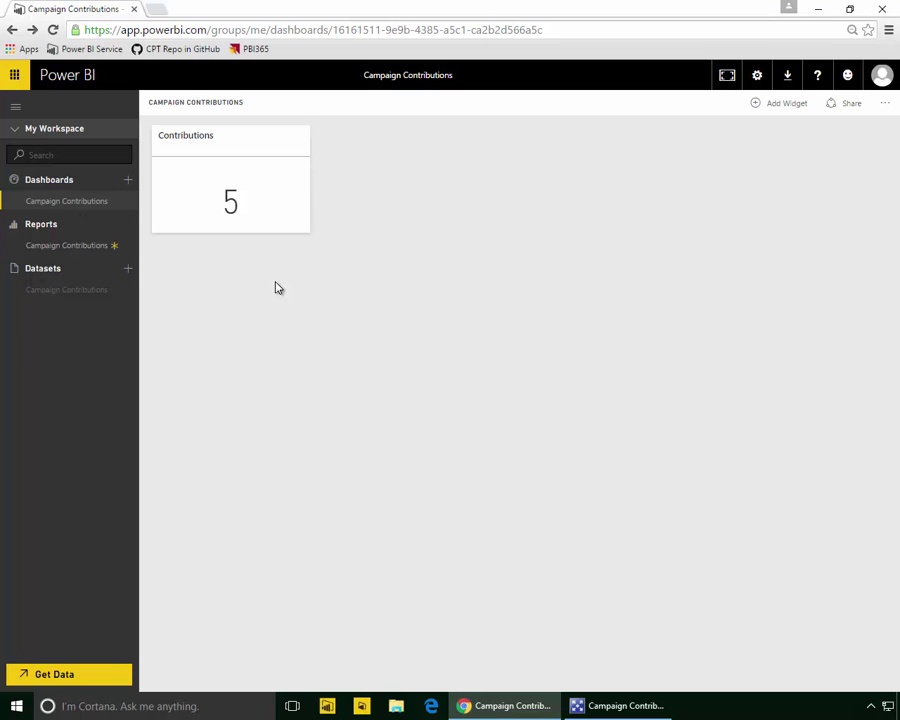
Step: Reopen the Campaign Contributions report for editing and add a second card beside the first, showing the sum of Amount
left_click(88, 247)
left_click(258, 103)
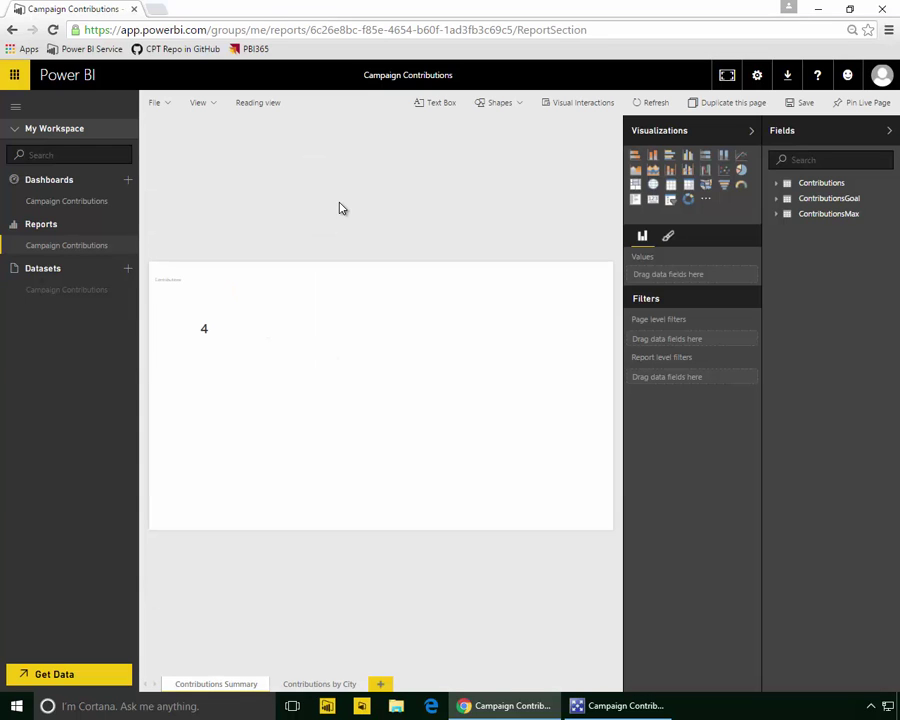
left_click(654, 200)
left_click_drag(211, 388, 322, 279)
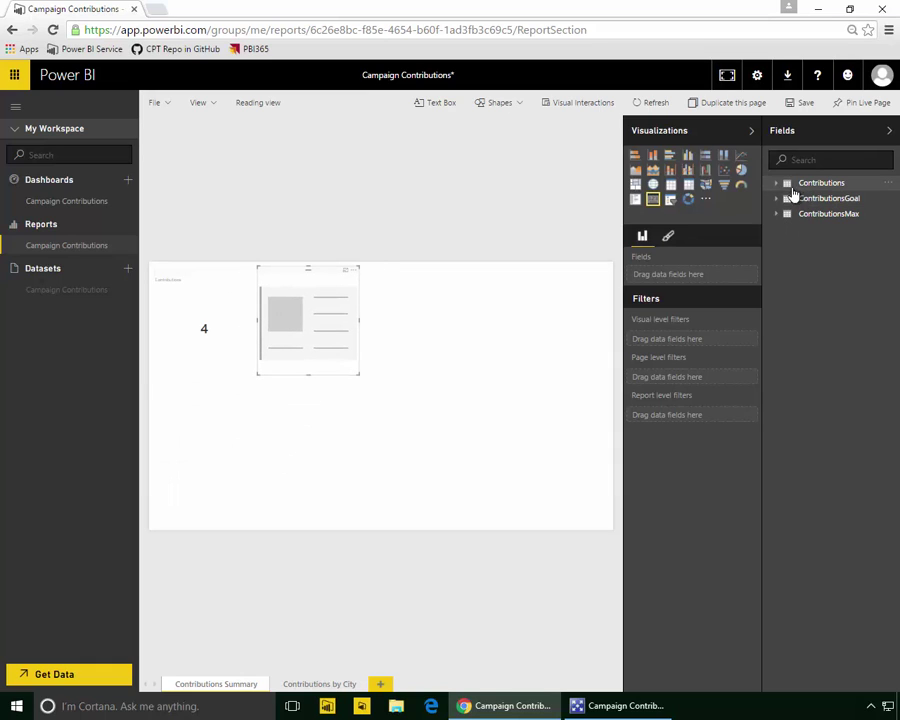
left_click(779, 186)
left_click_drag(812, 200, 734, 284)
left_click(738, 276)
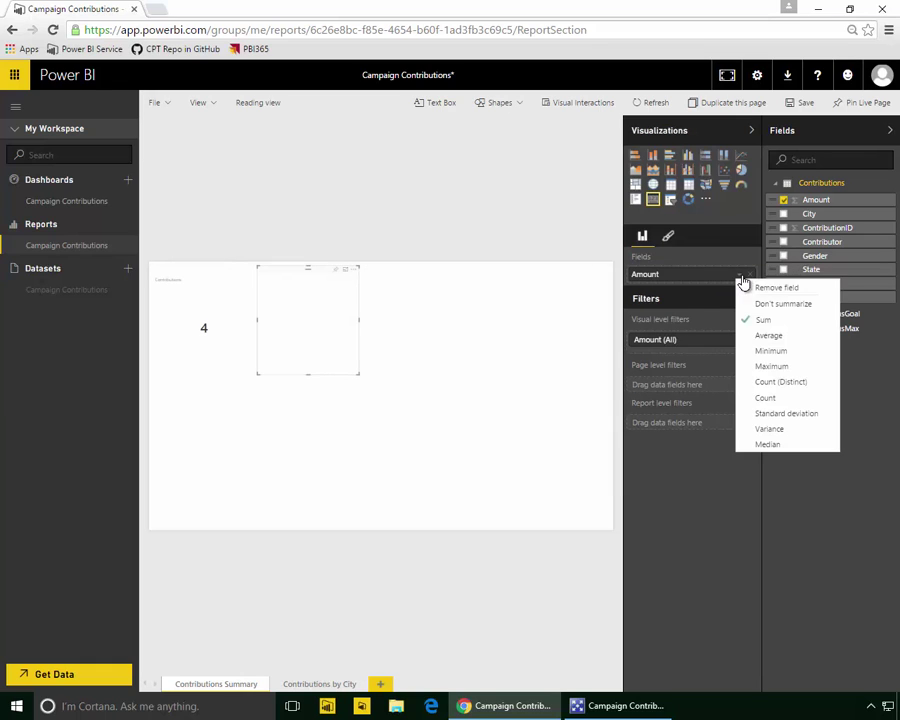
Step: Set the Amount card's data label display units to None and its decimal places to 0
left_click(668, 238)
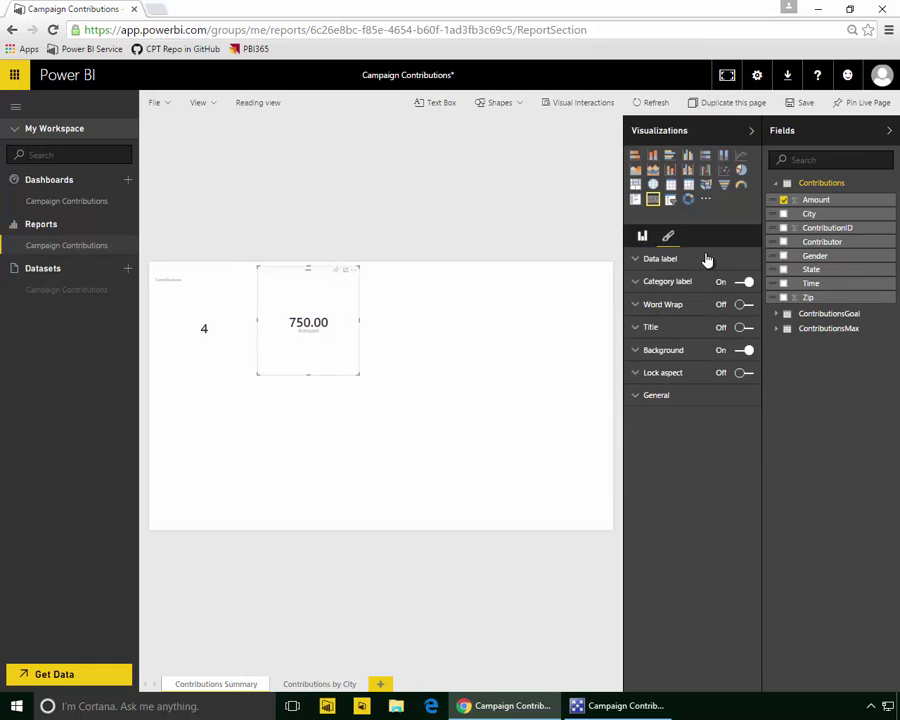
left_click(674, 262)
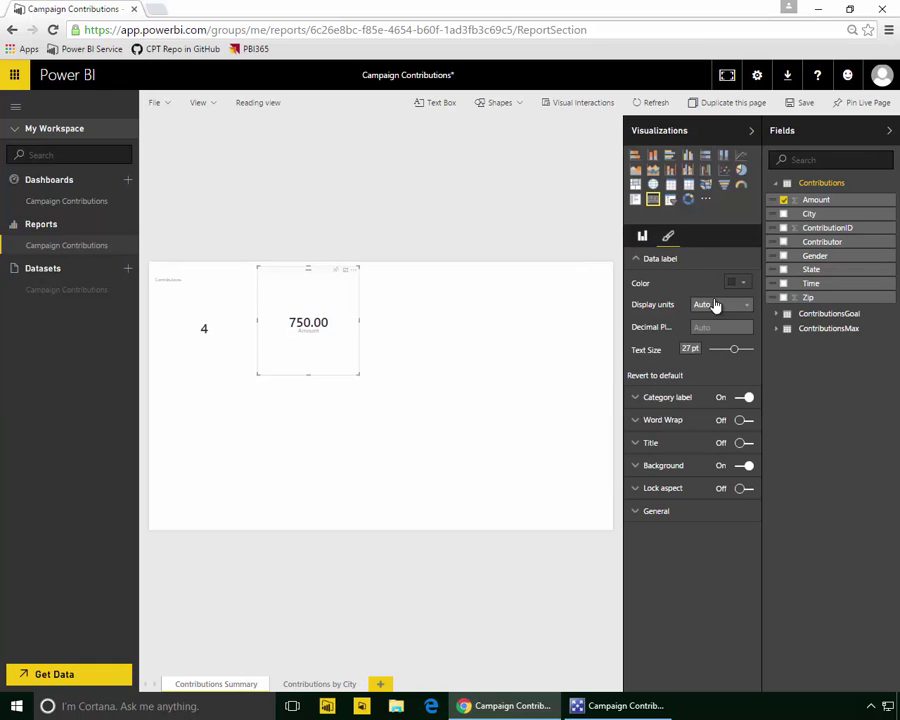
left_click(715, 305)
left_click(706, 331)
left_click(715, 326)
type("0")
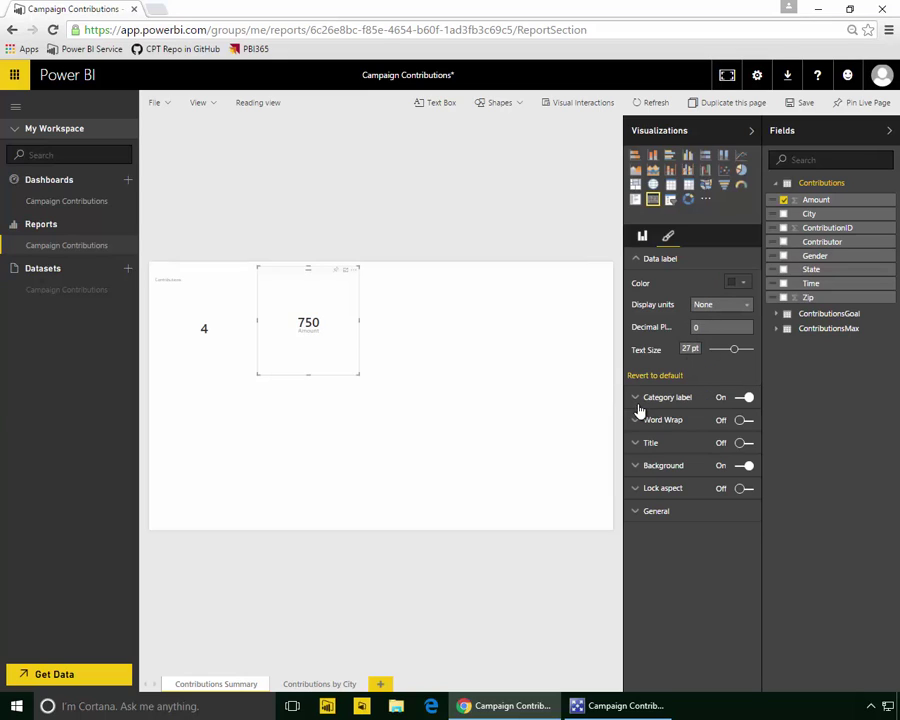
left_click(638, 262)
Step: Turn off the Amount card's category label and give the card the title Total Contributions
left_click(638, 281)
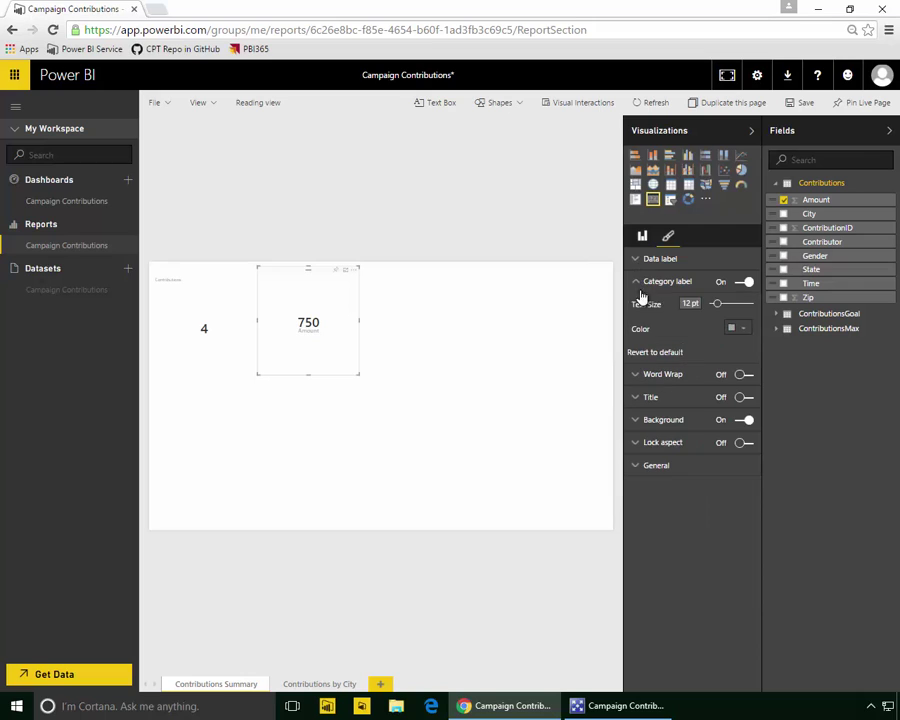
left_click(744, 282)
left_click(650, 283)
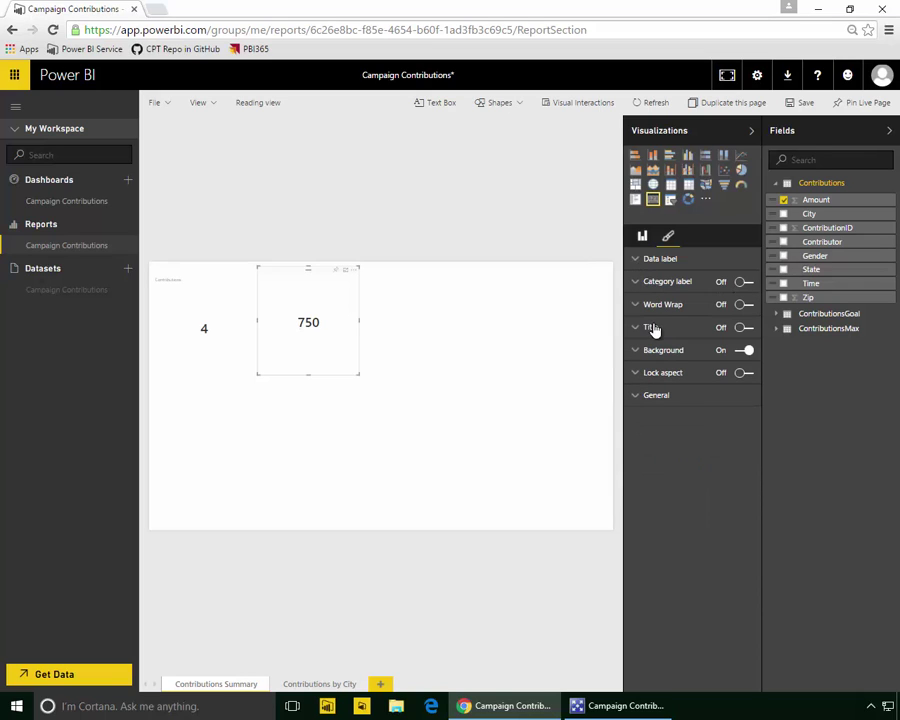
left_click(655, 329)
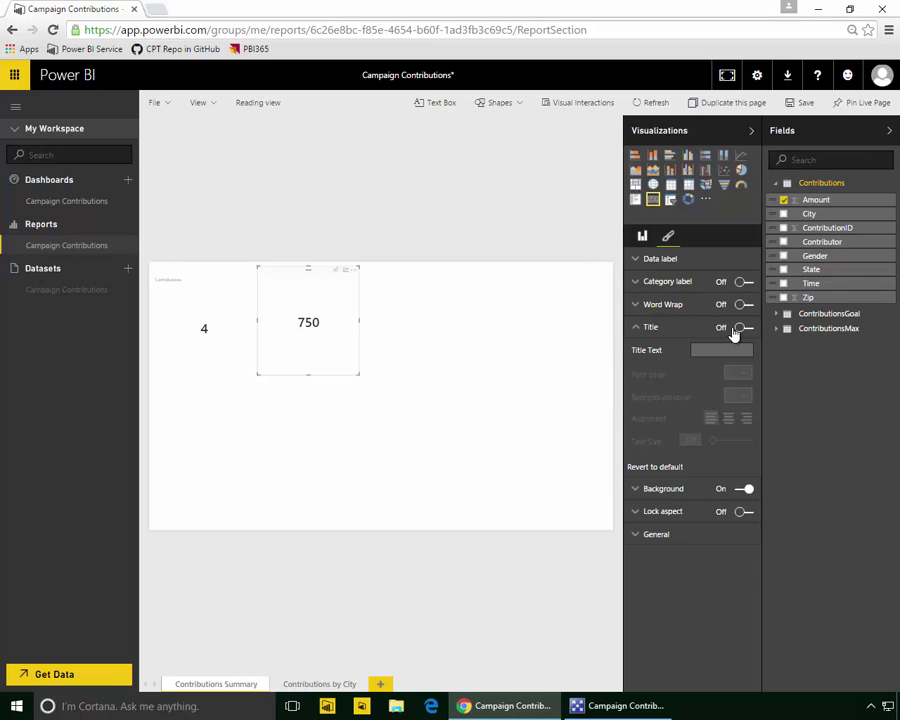
left_click(747, 330)
left_click(706, 349)
type("Total Contributions")
key("Return")
left_click(404, 366)
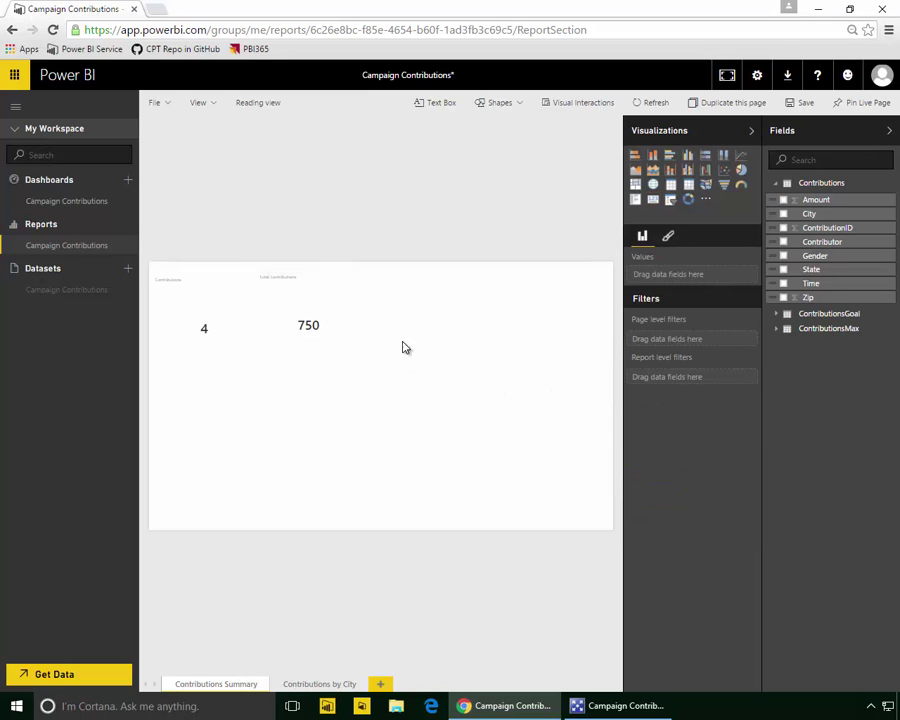
Step: Save the report, pin the Total Contributions card to the existing Campaign Contributions dashboard, and open that dashboard
left_click(155, 102)
left_click(185, 137)
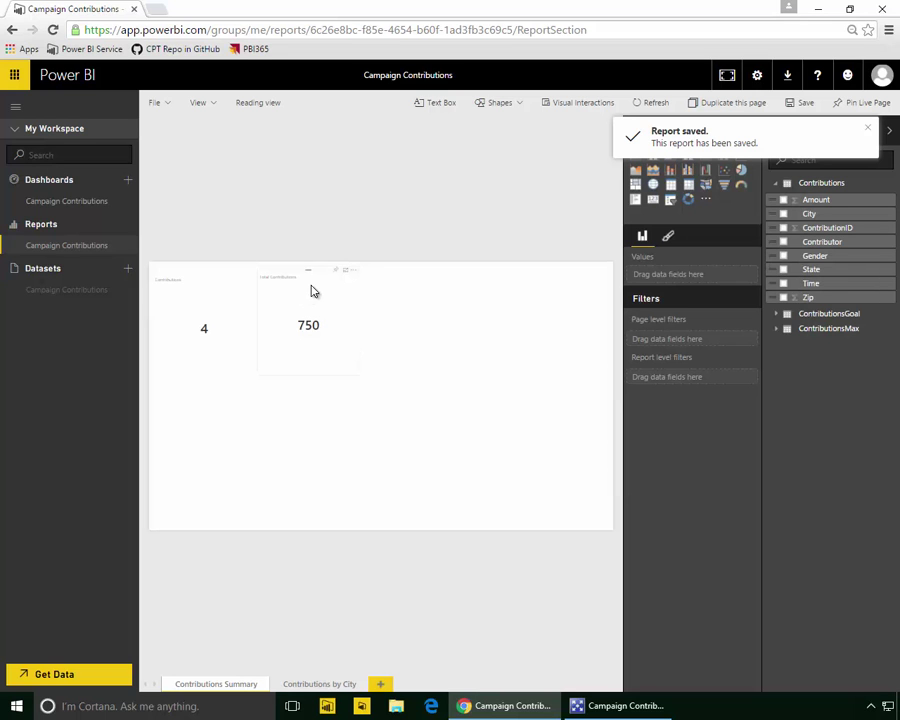
left_click(334, 272)
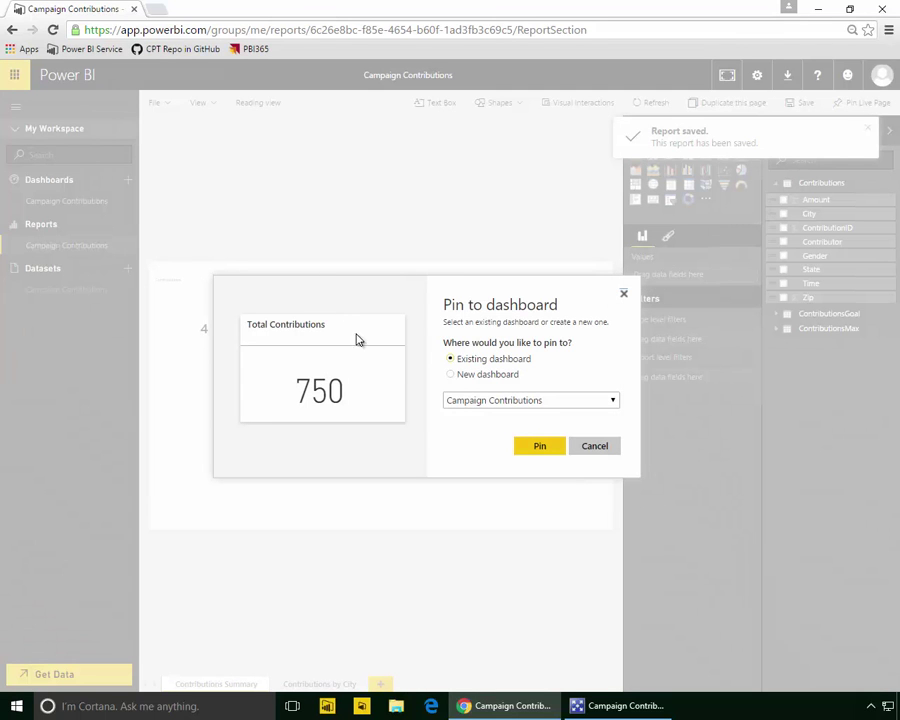
left_click(527, 446)
left_click(66, 201)
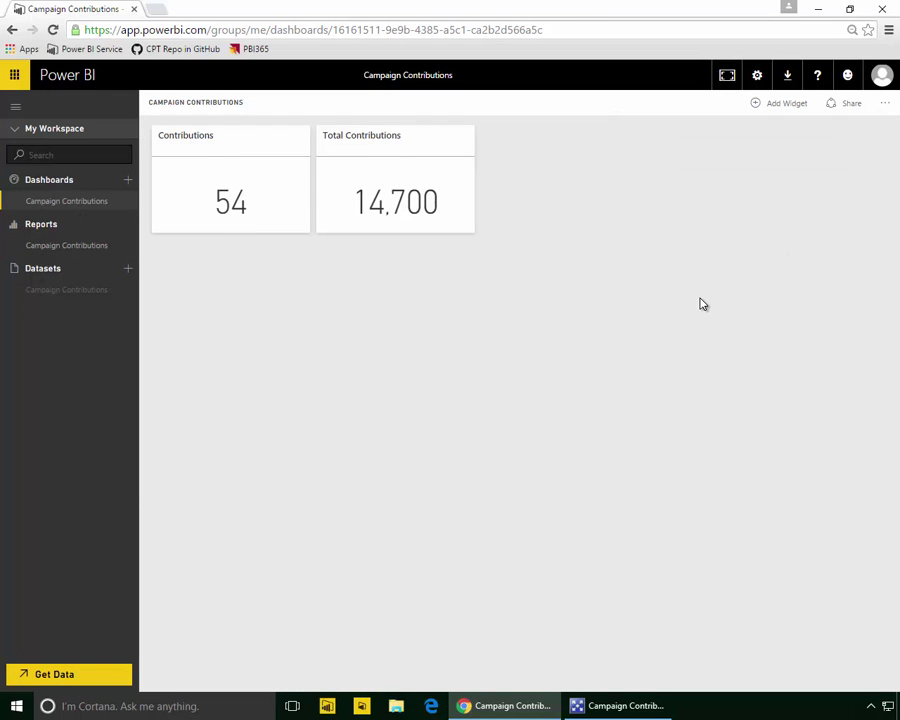
Step: Open the report's Contributions by City page for editing and add a table showing City and the sum of Amount
left_click(68, 247)
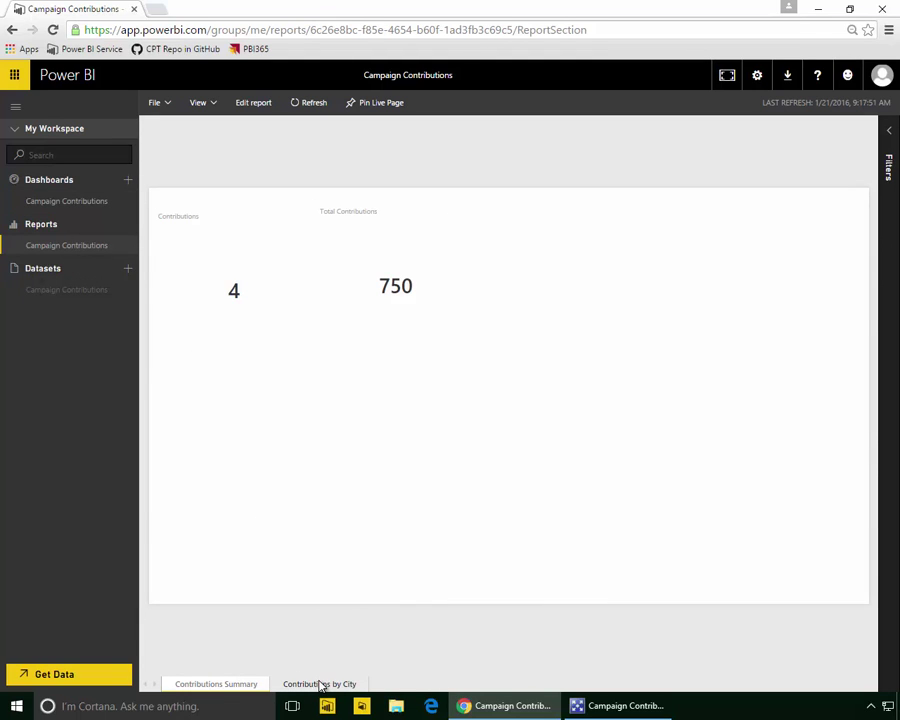
left_click(320, 684)
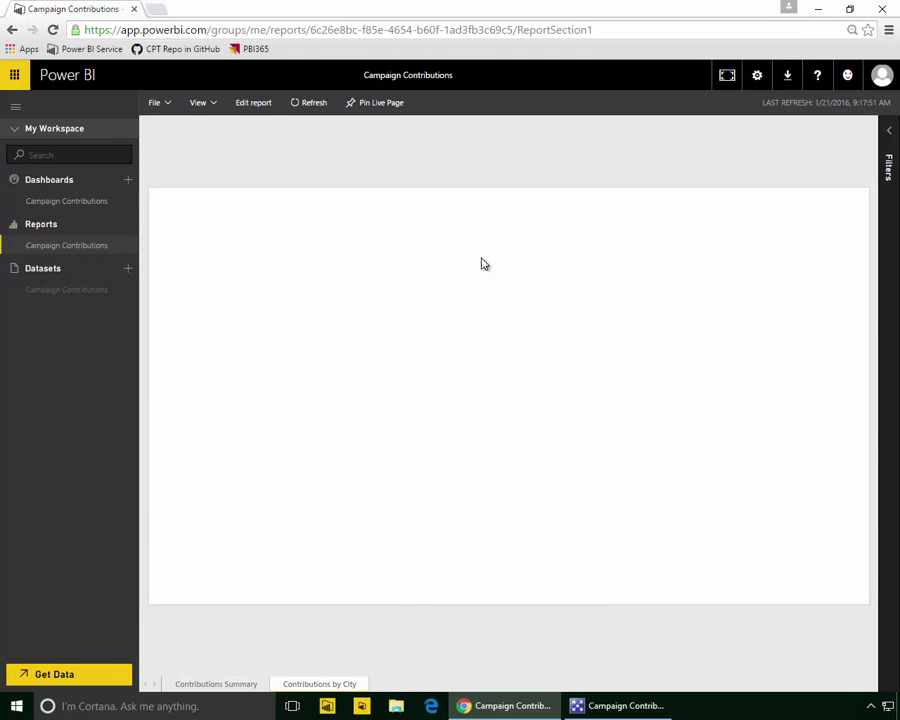
left_click(253, 103)
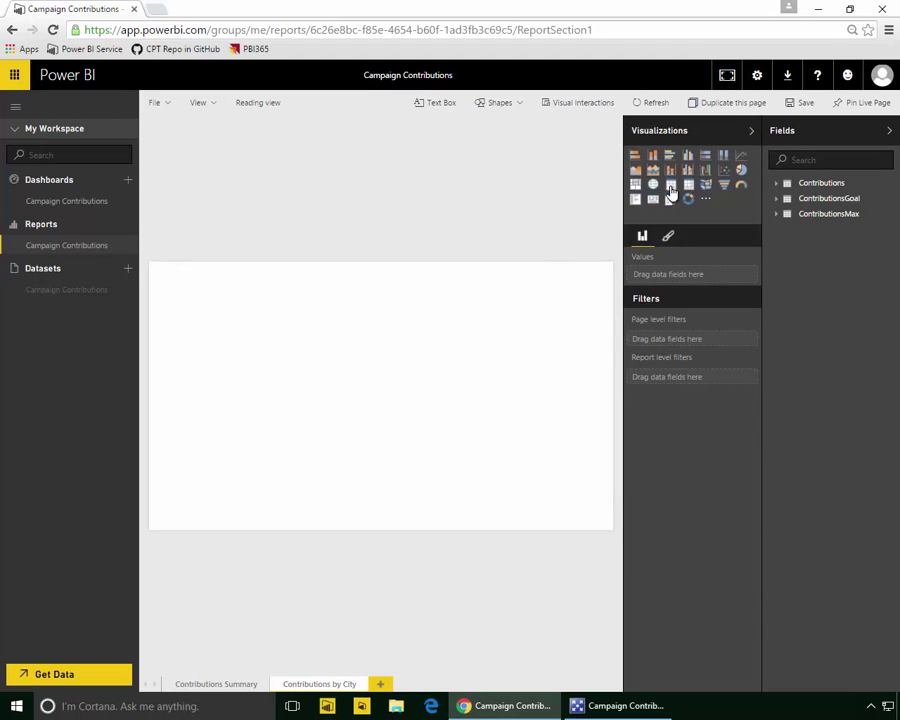
left_click(674, 186)
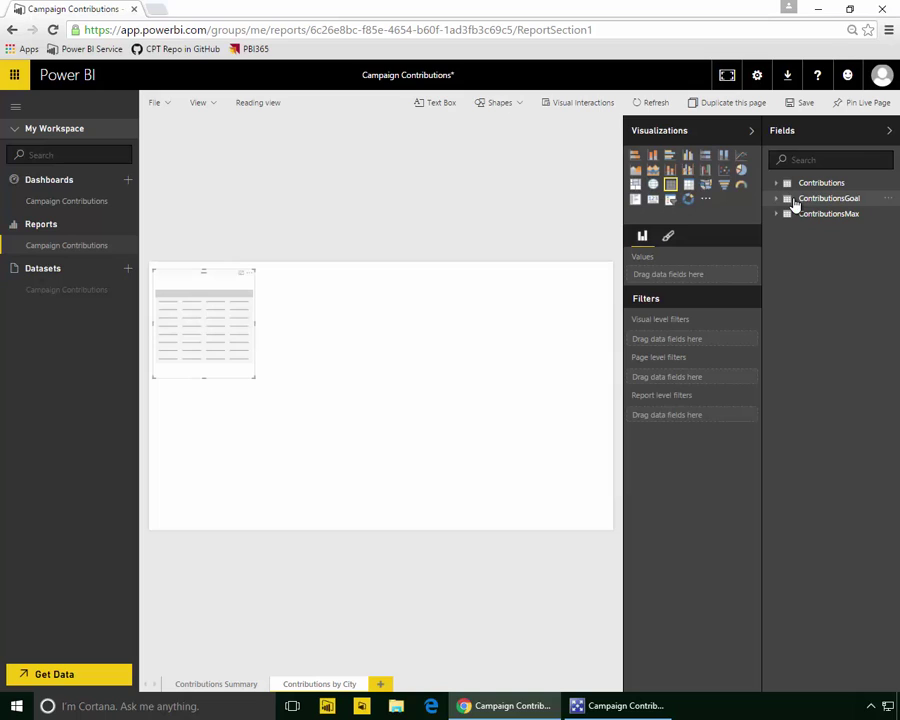
left_click(783, 189)
left_click_drag(818, 217, 715, 291)
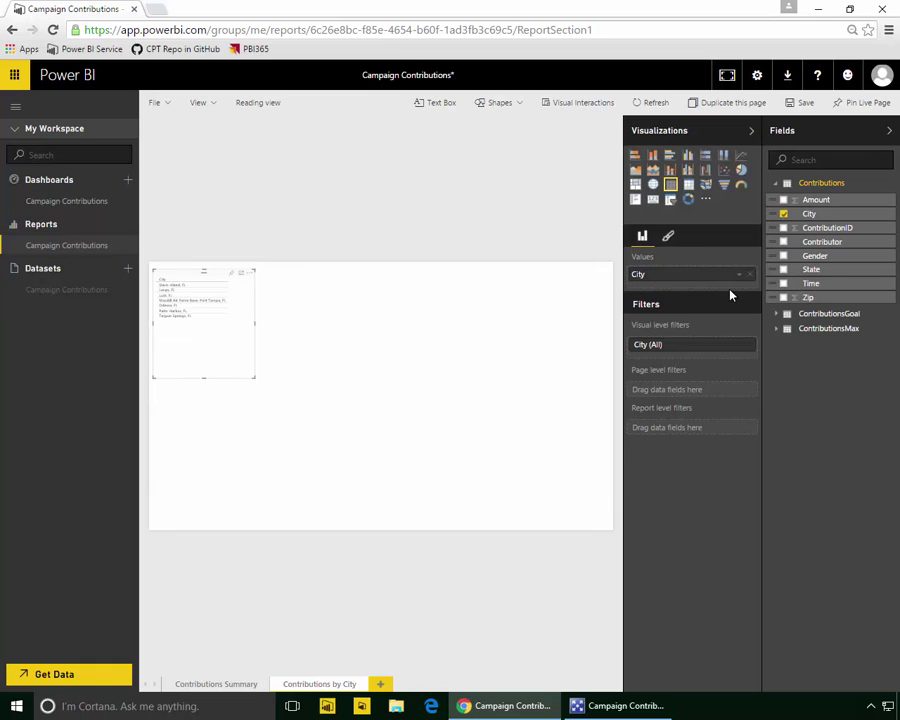
left_click_drag(818, 203, 712, 292)
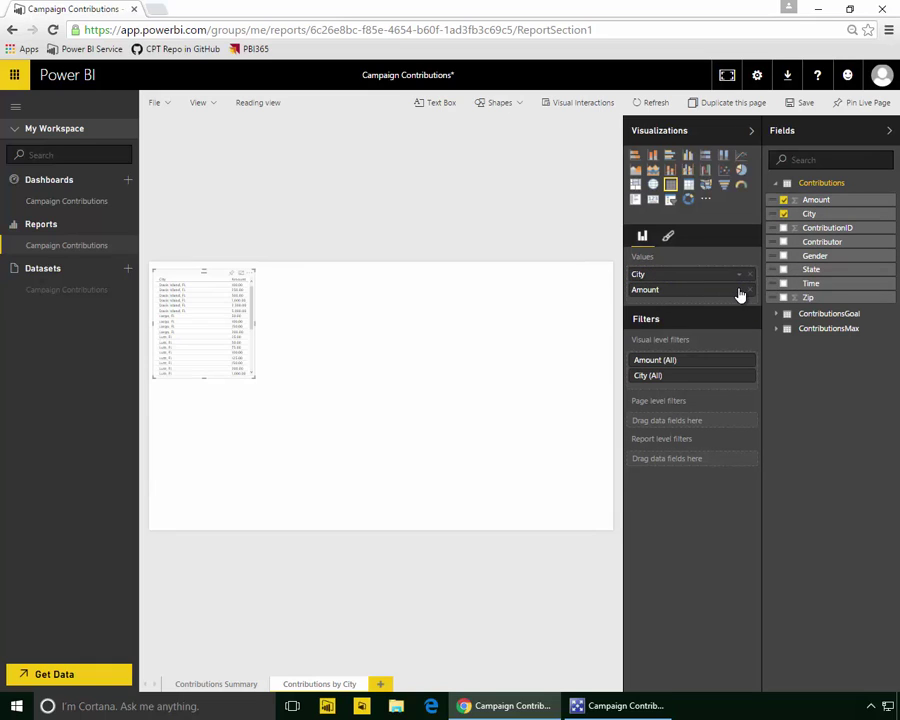
left_click(739, 290)
left_click(760, 335)
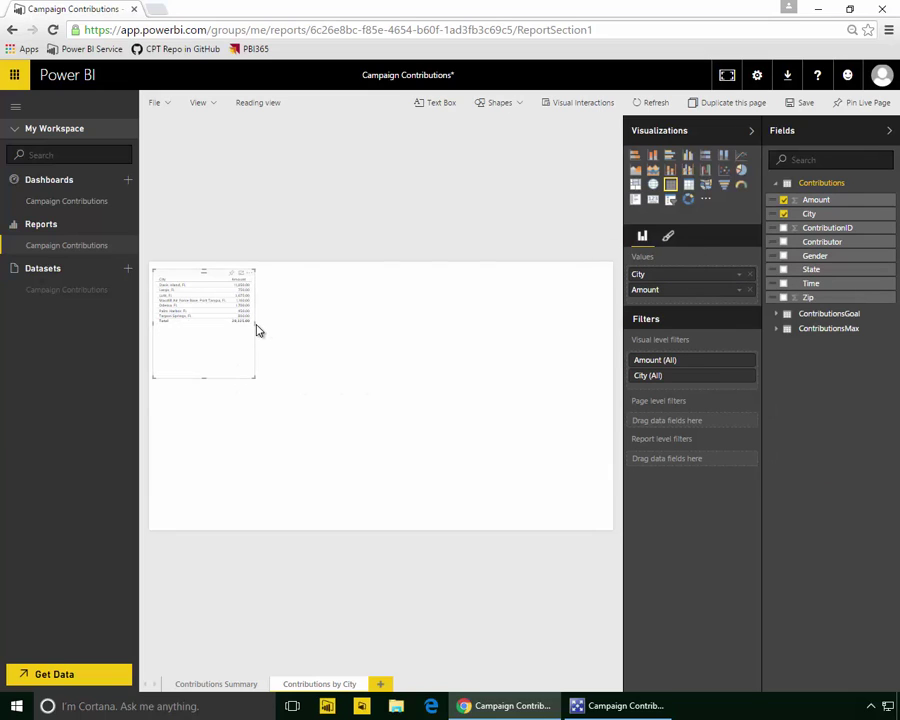
Step: Display the page at actual size and sort the city table by Amount in descending order
left_click(200, 104)
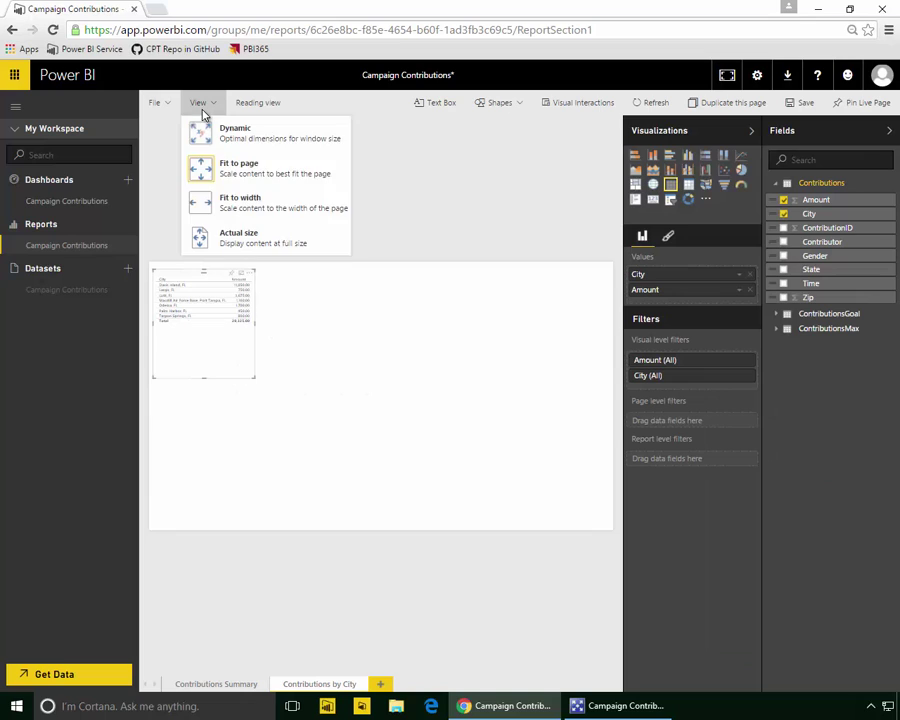
left_click(266, 228)
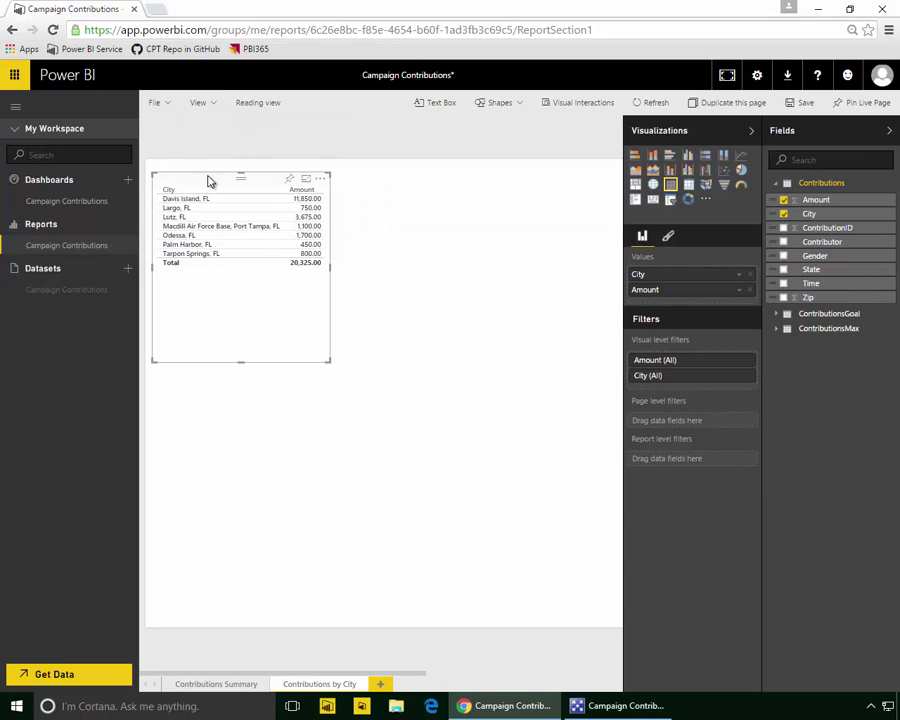
left_click(297, 191)
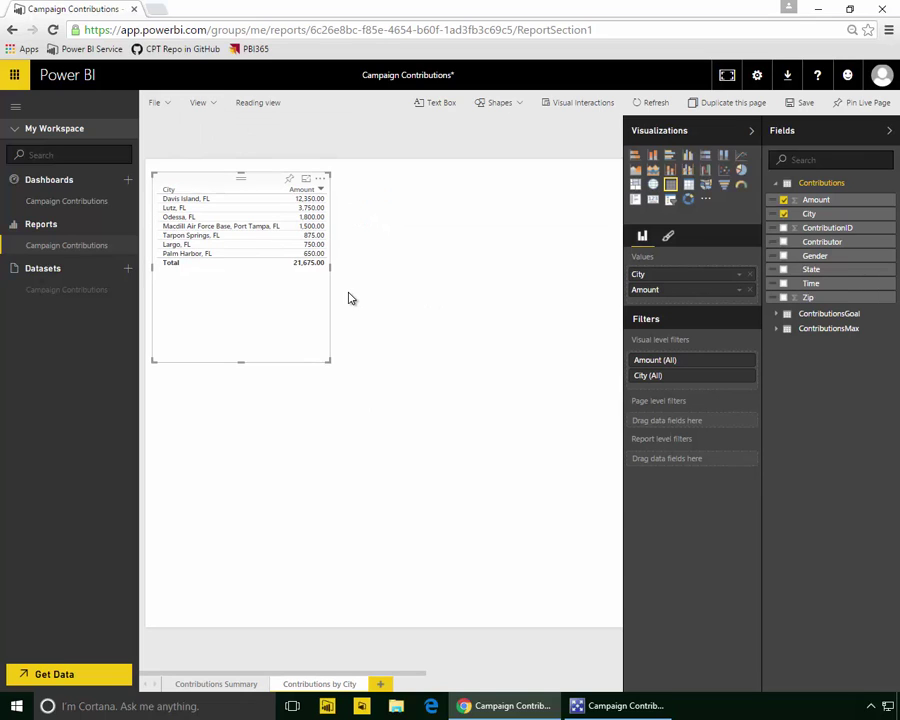
left_click(386, 276)
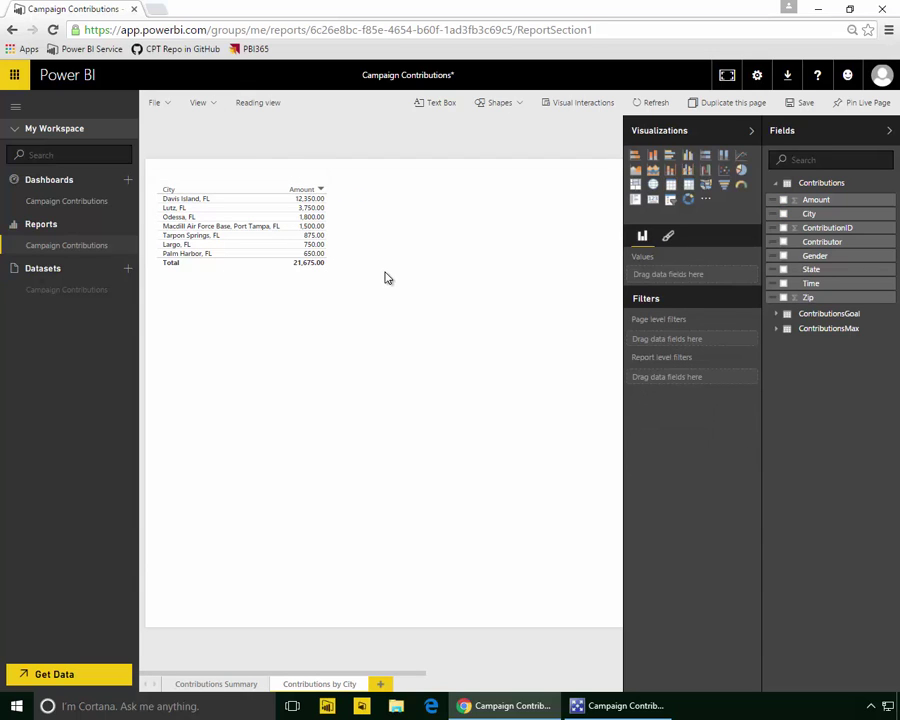
Step: Save the report and pin the city table to the existing Campaign Contributions dashboard
left_click(165, 106)
left_click(180, 132)
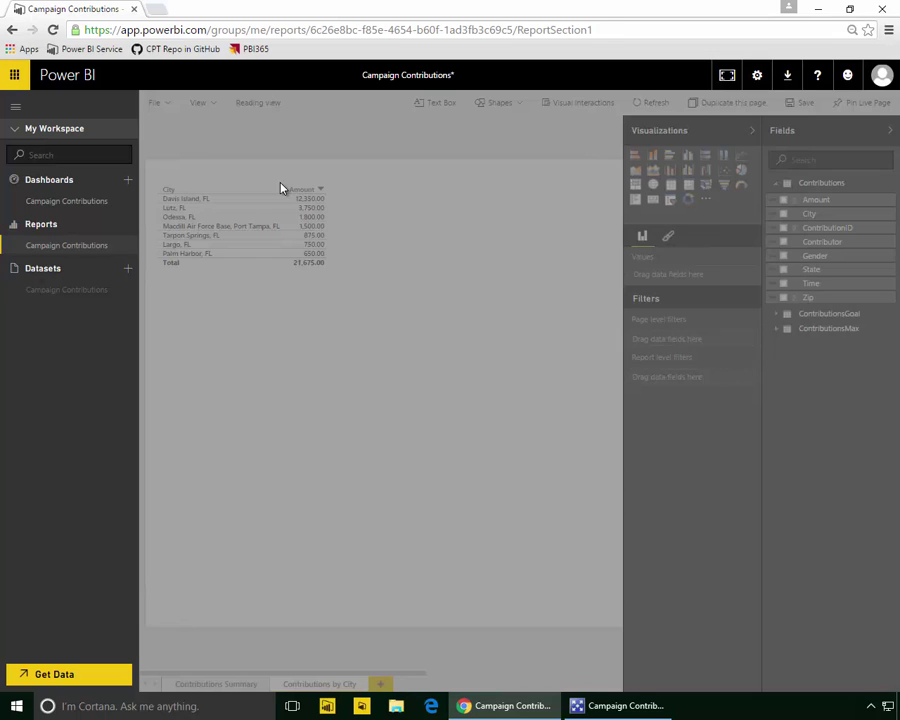
left_click(290, 180)
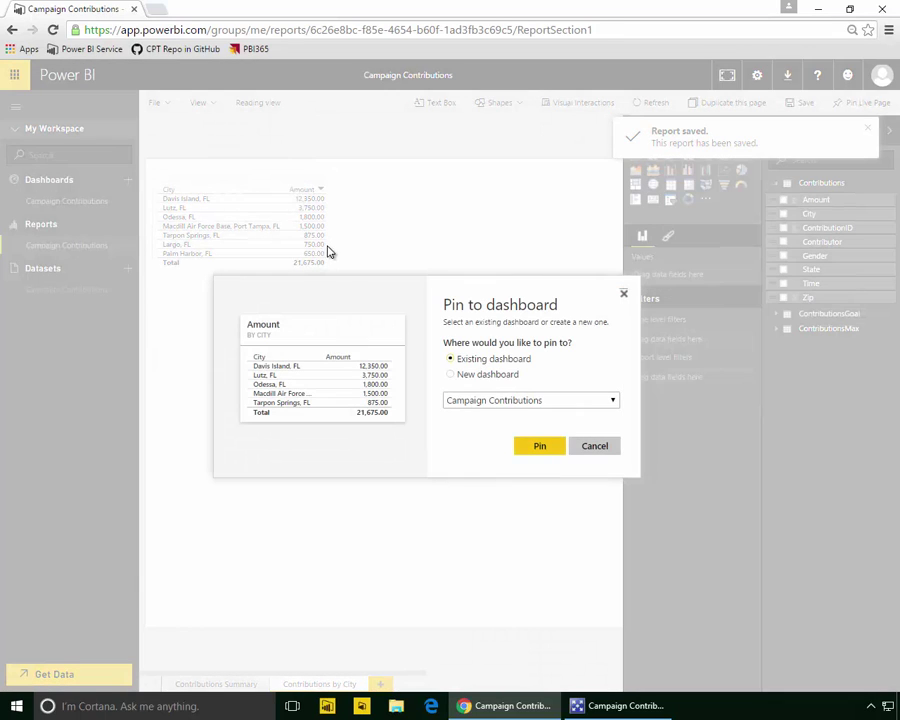
left_click(540, 445)
Step: On the Campaign Contributions dashboard, move the table tile below the Contributions tile and narrow it to the same width
left_click(66, 201)
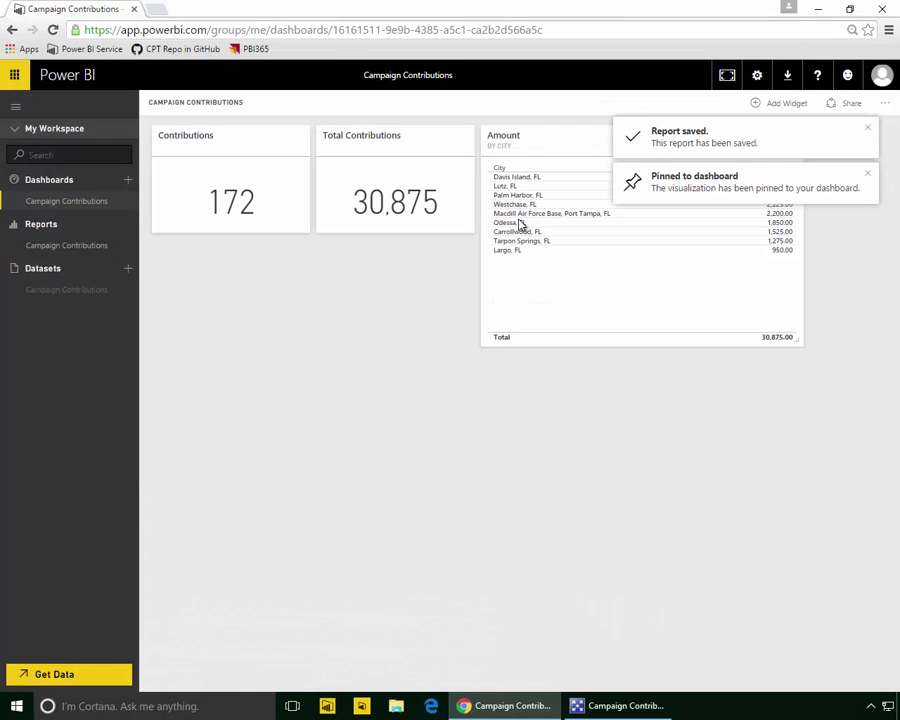
left_click_drag(550, 145, 228, 262)
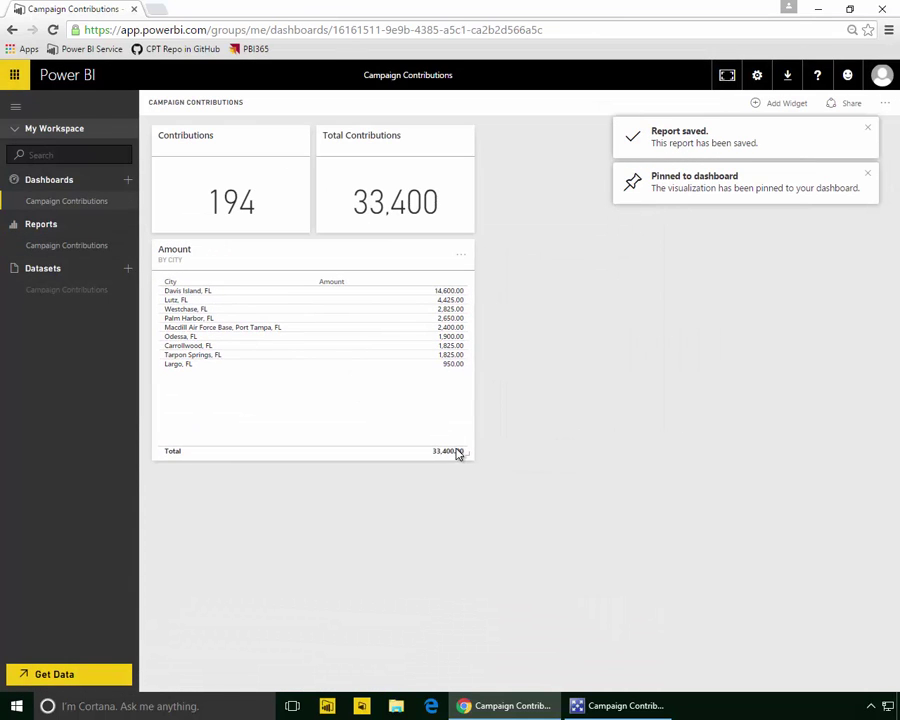
left_click_drag(465, 453, 308, 460)
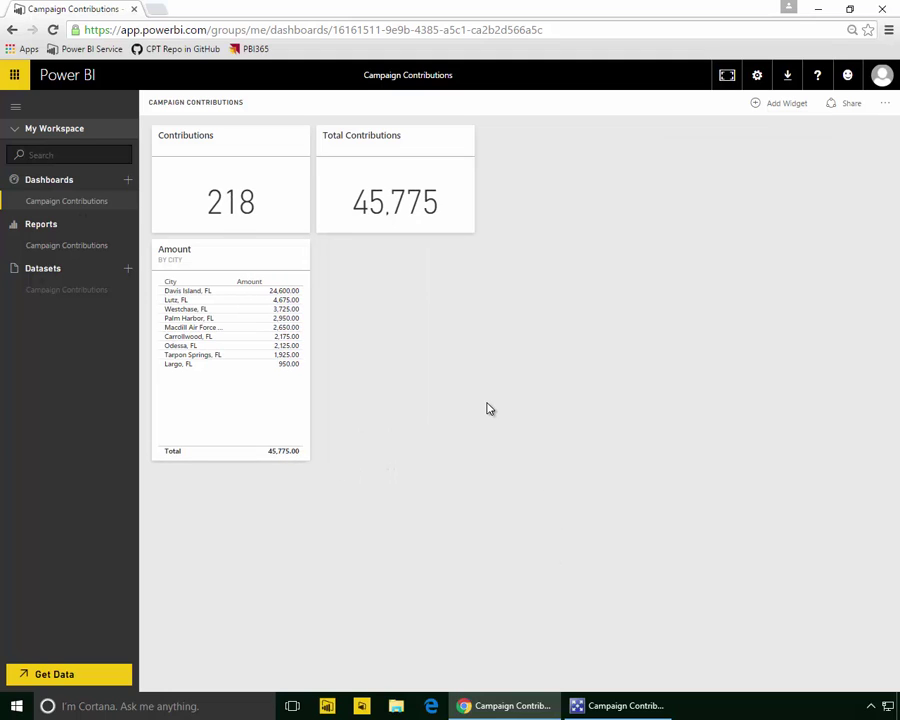
Step: Reopen the Contributions by City page for editing, add a map beside the table, and enlarge it to fill most of the remaining page
left_click(88, 245)
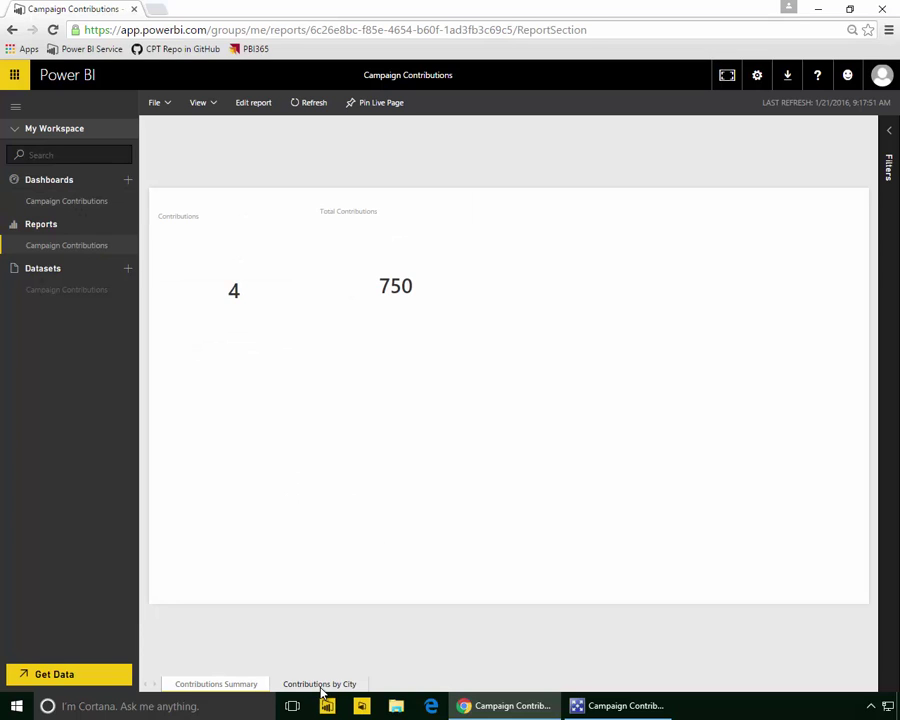
left_click(325, 684)
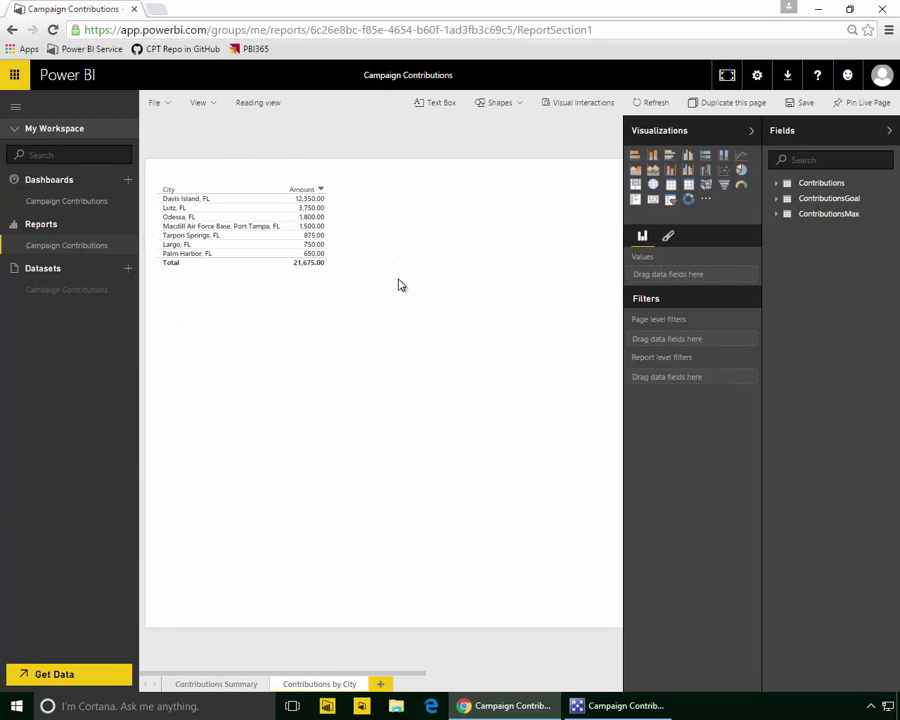
left_click(198, 102)
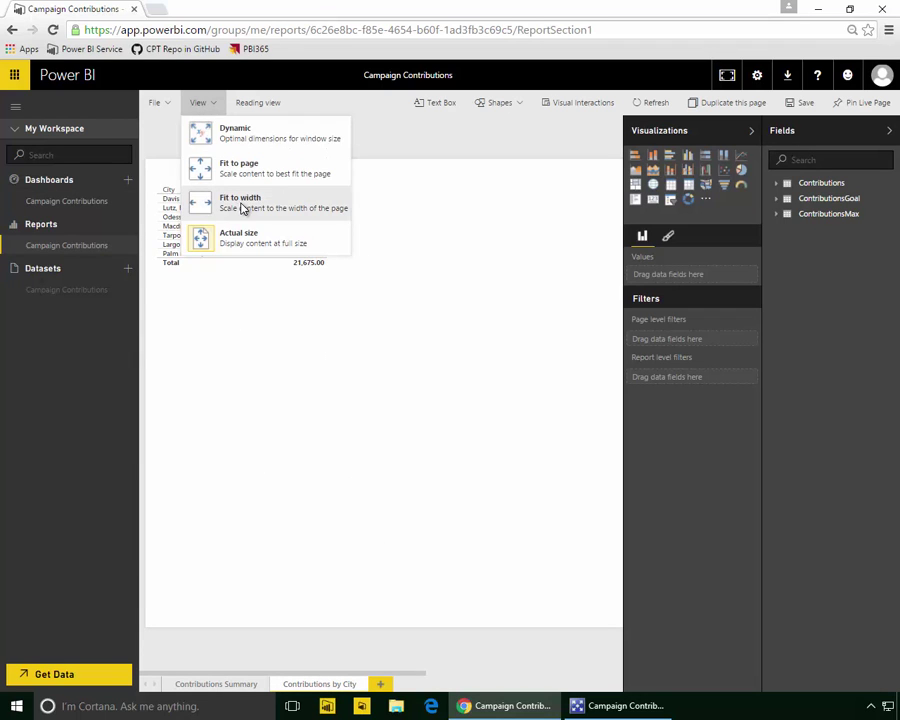
left_click(194, 199)
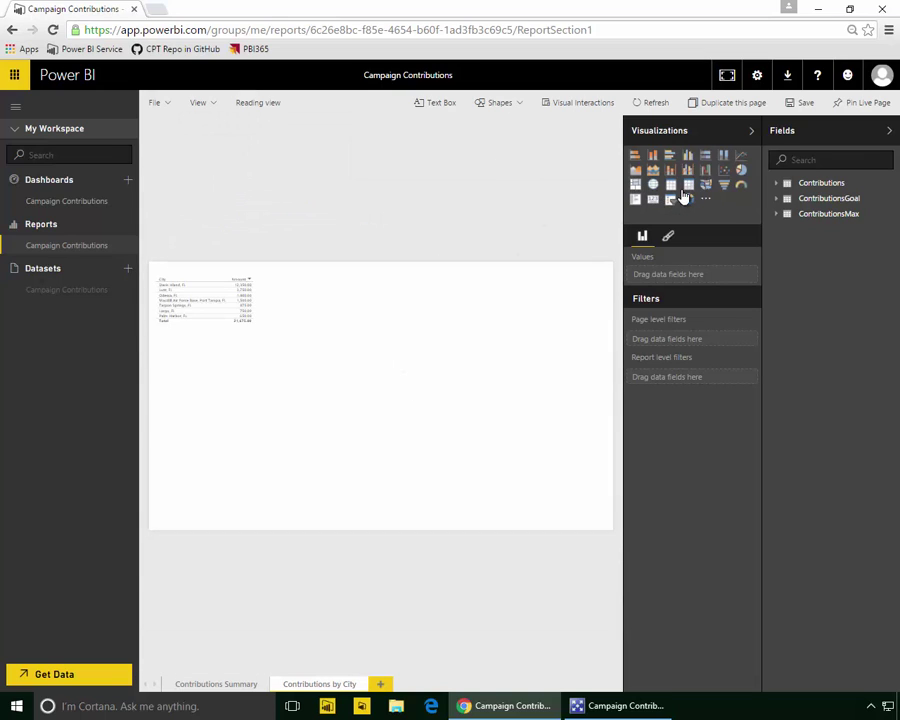
left_click(652, 188)
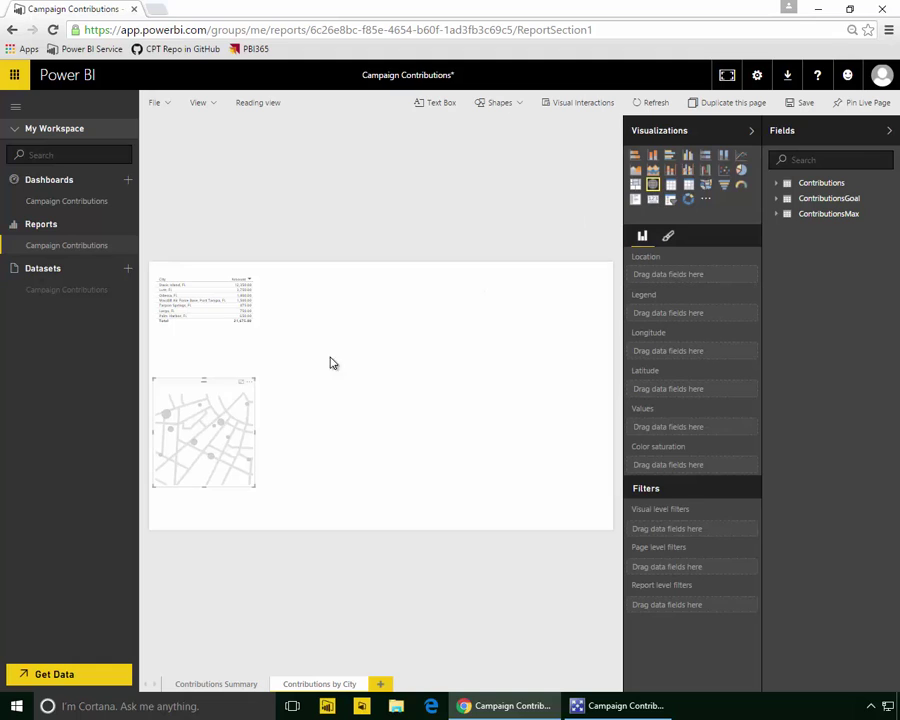
left_click_drag(218, 389, 333, 283)
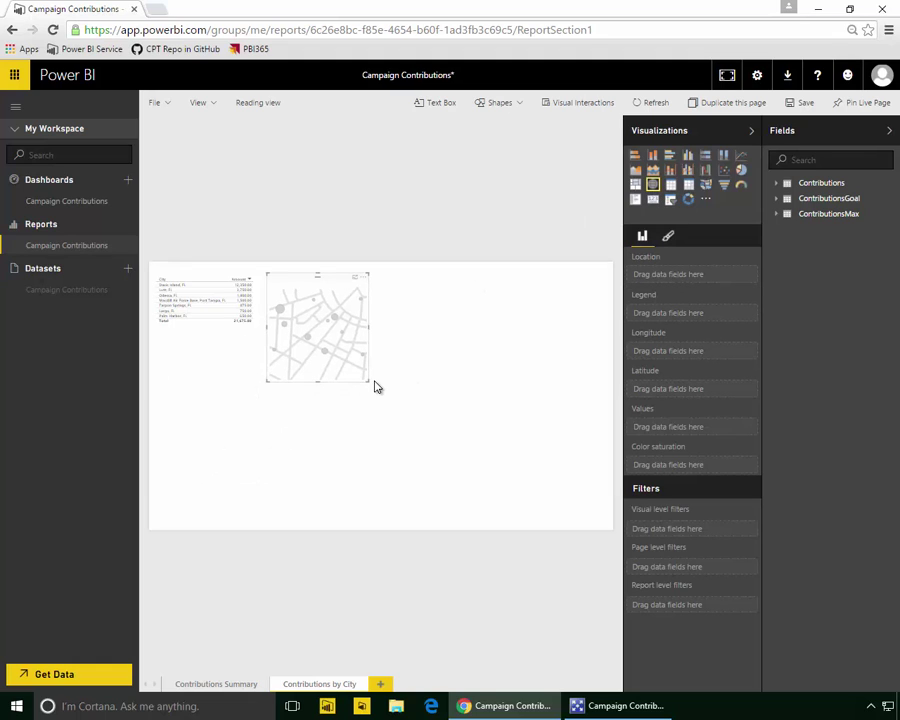
left_click_drag(369, 388, 574, 507)
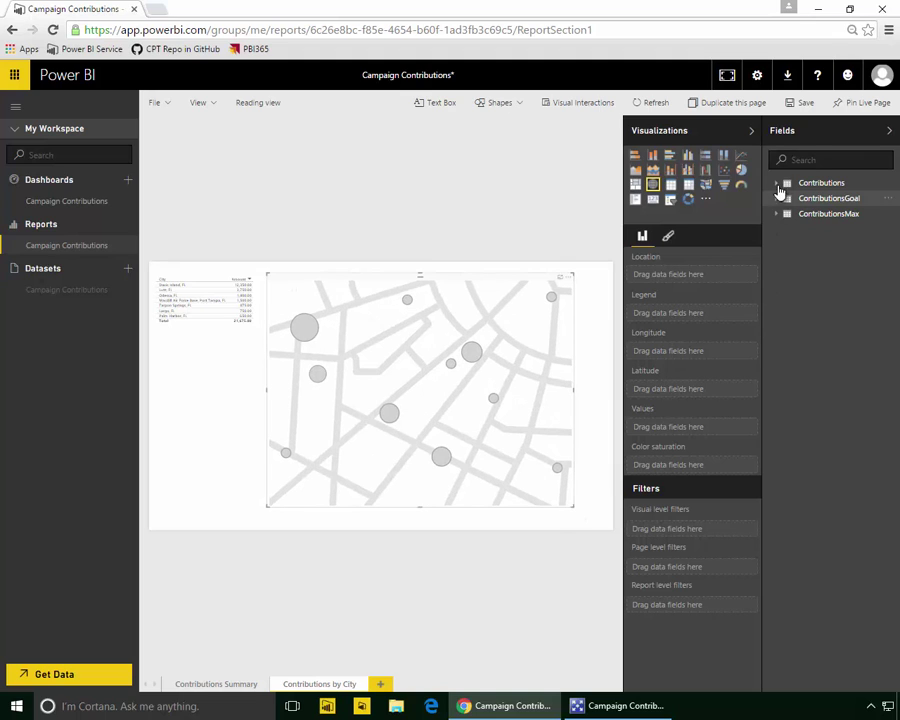
Step: Assign City as the map's location and Amount as its values
left_click(778, 185)
left_click_drag(802, 200, 698, 432)
left_click_drag(785, 214, 700, 272)
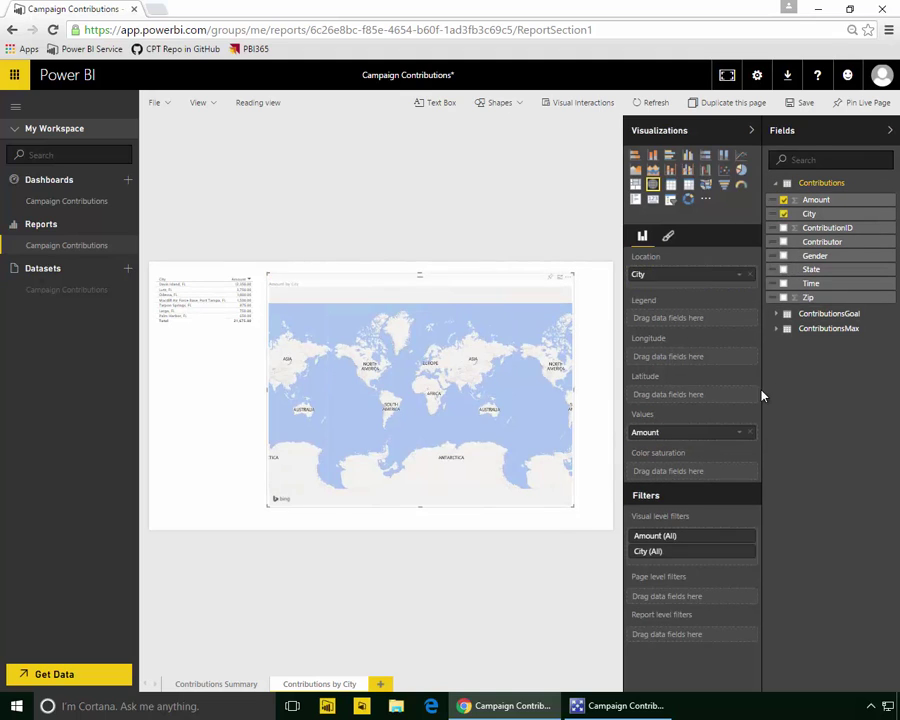
Step: Turn off the map's title and change its default data color to dark red
left_click(674, 239)
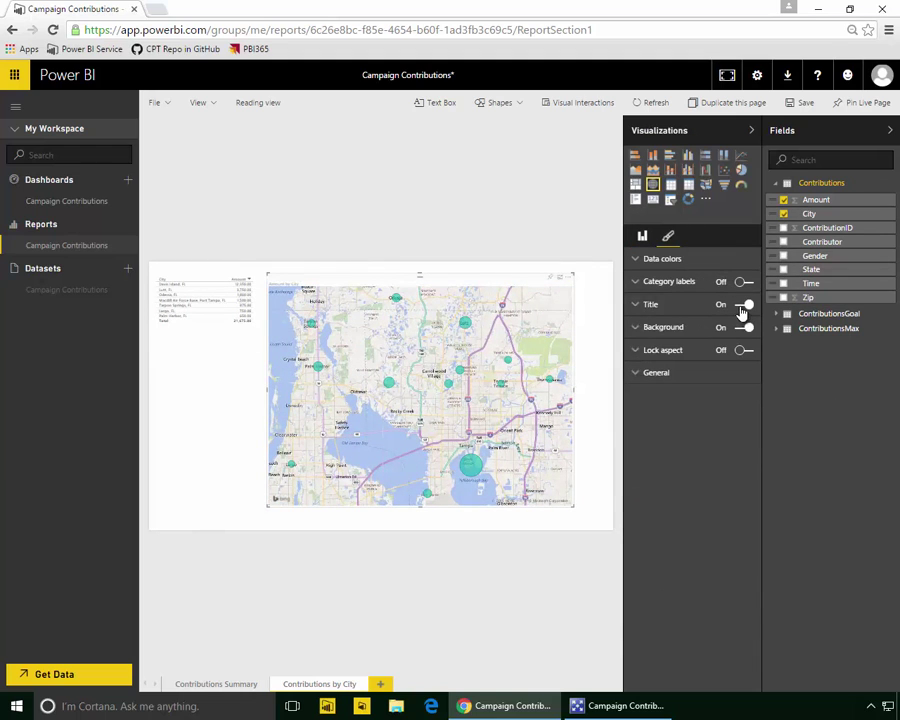
left_click(665, 259)
left_click(740, 284)
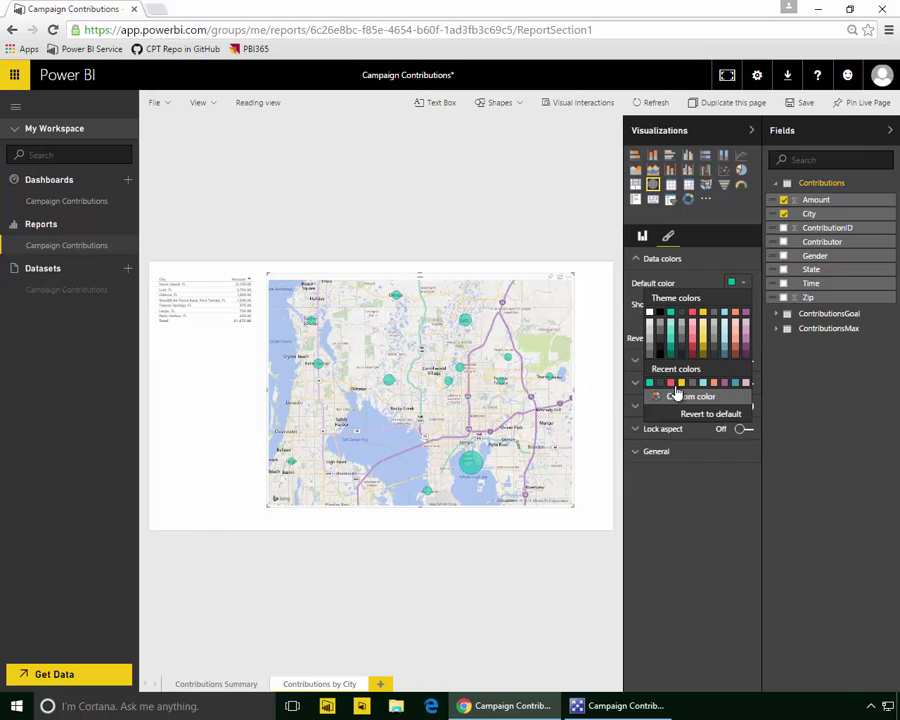
left_click(694, 356)
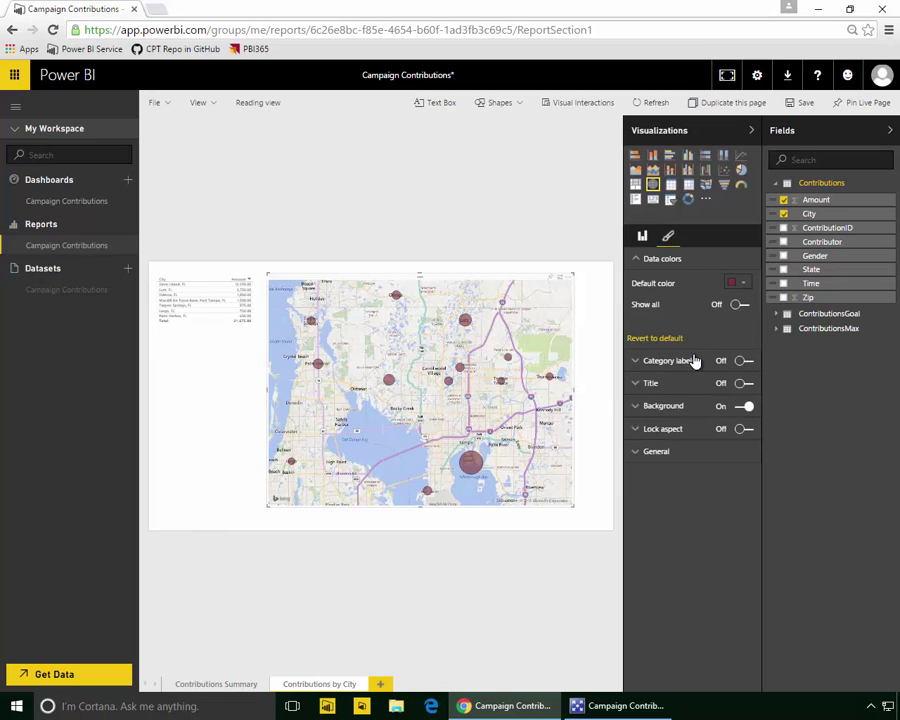
Step: Save the report and pin the map to the existing Campaign Contributions dashboard
left_click(167, 105)
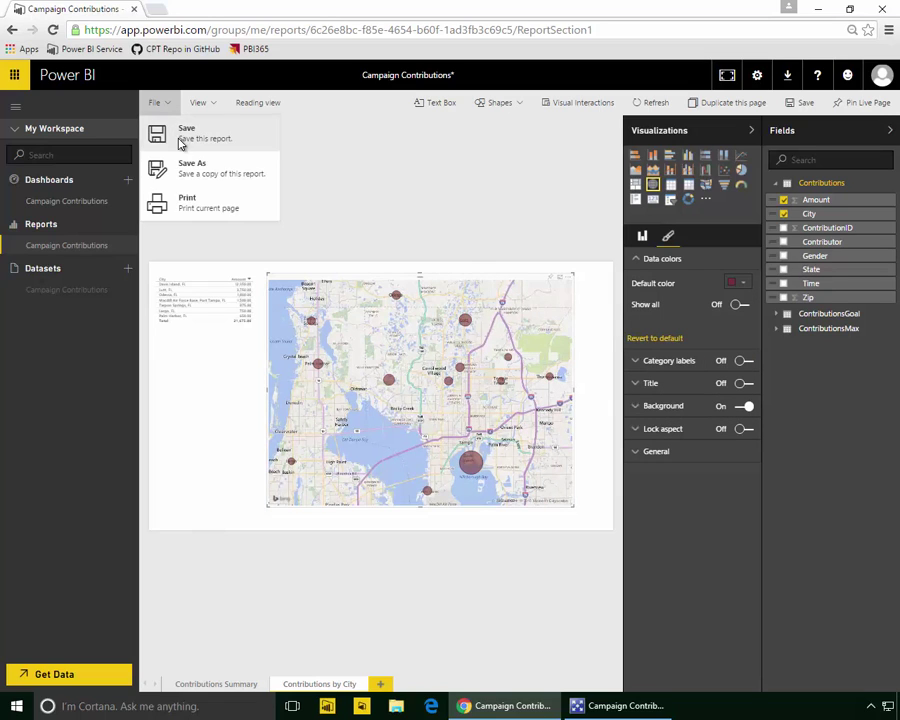
left_click(188, 143)
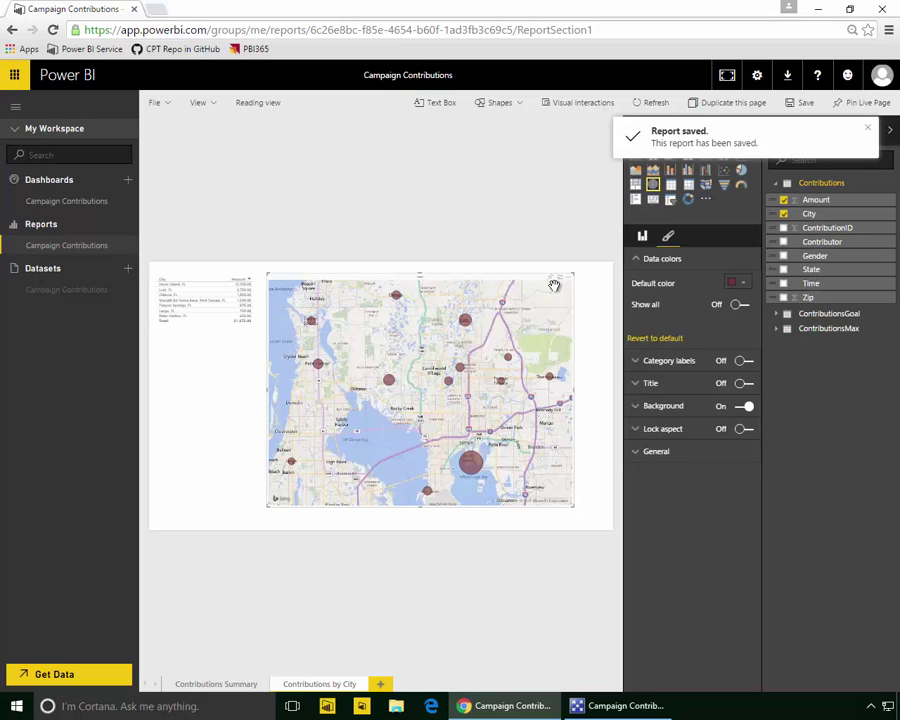
left_click(549, 281)
left_click(541, 443)
Step: On the Campaign Contributions dashboard, move the map tile beside the table tile and enlarge it to three tiles wide and three high
left_click(78, 204)
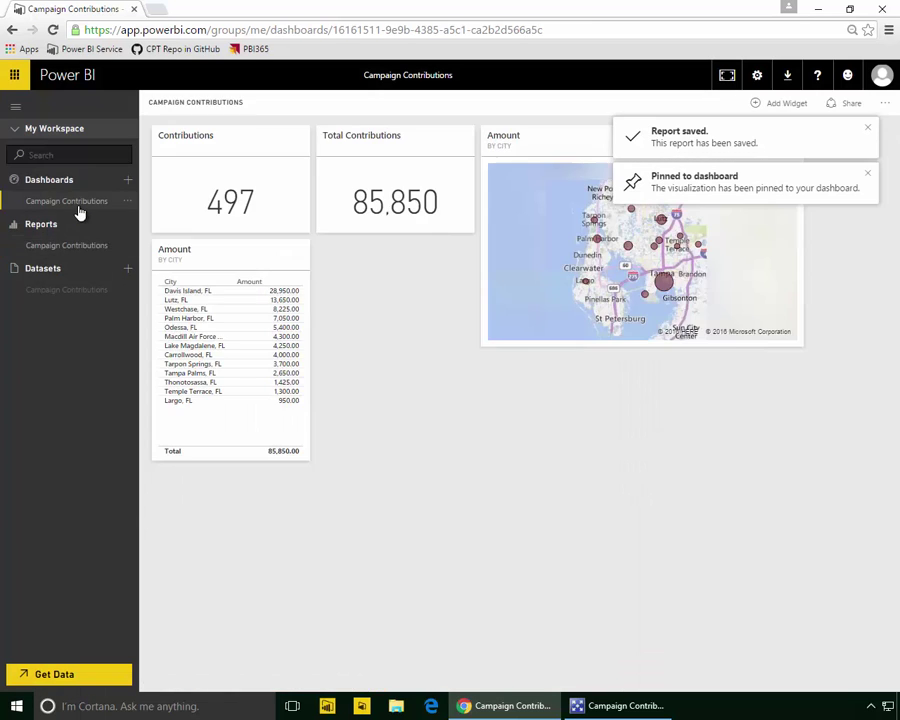
left_click_drag(548, 168, 418, 256)
left_click_drag(648, 462, 805, 572)
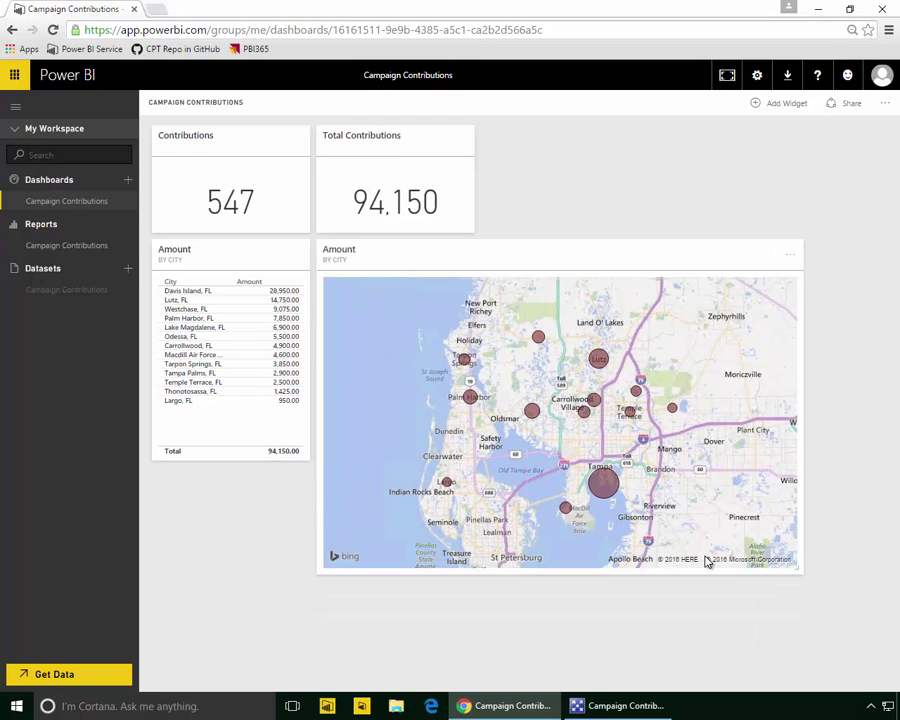
mouse_move(605, 490)
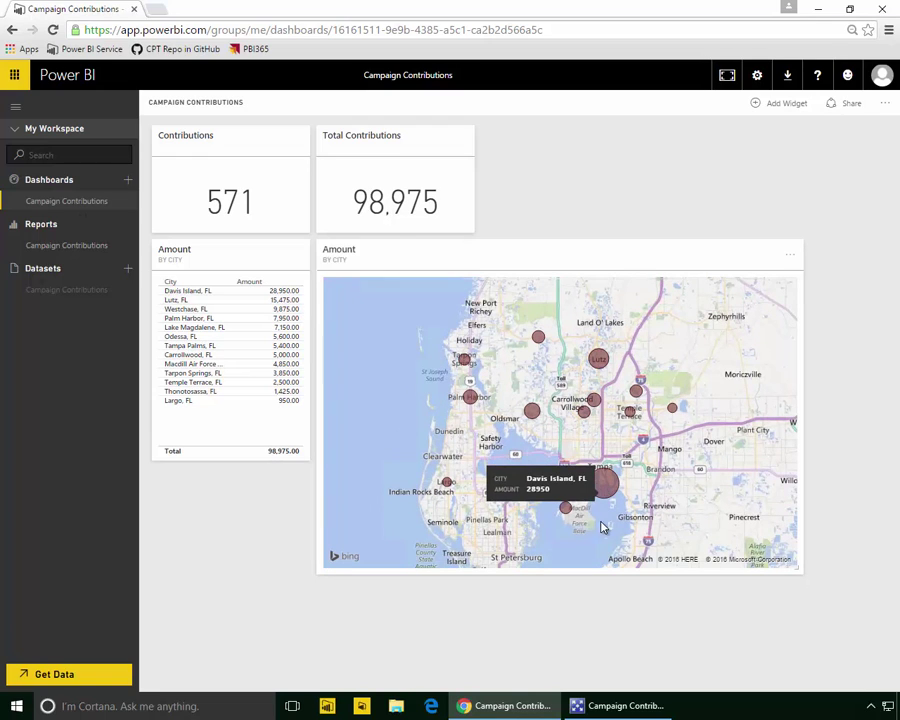
Step: Examine the contribution amounts of individual city bubbles on the dashboard's map tile
mouse_move(572, 513)
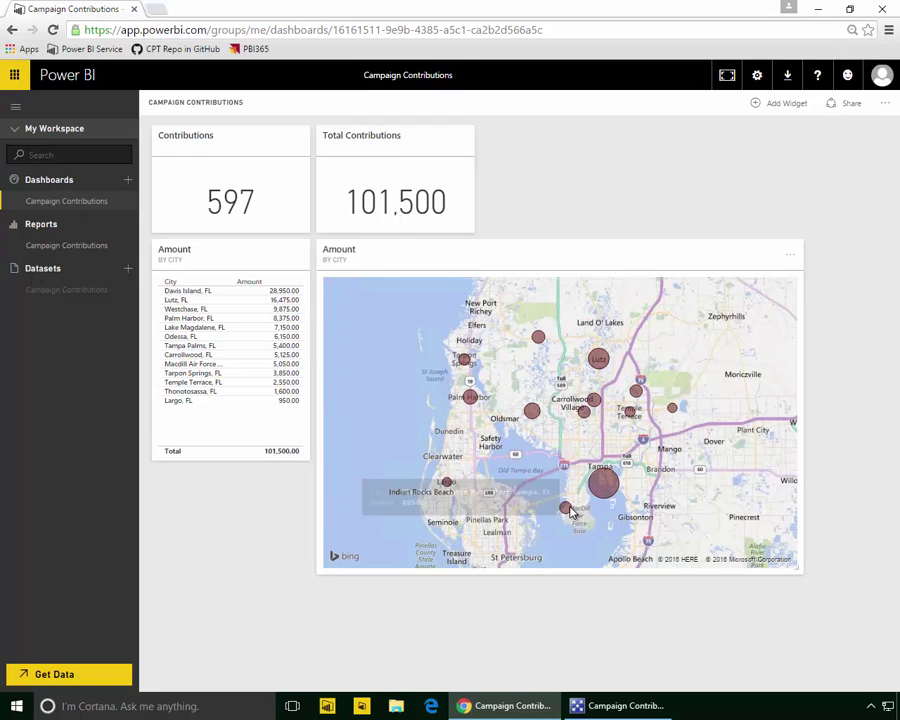
mouse_move(605, 363)
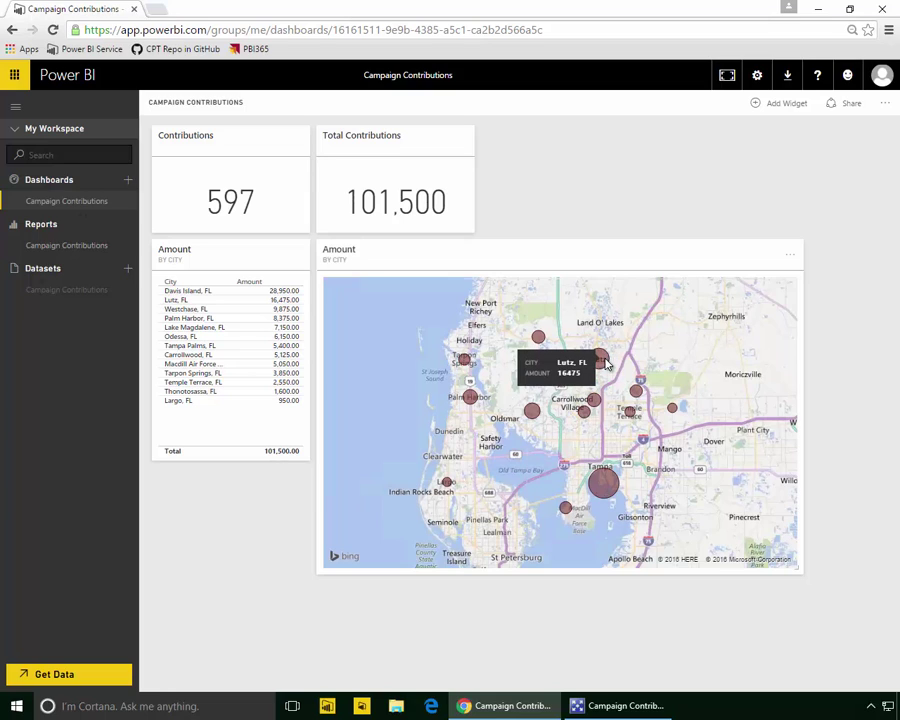
mouse_move(472, 398)
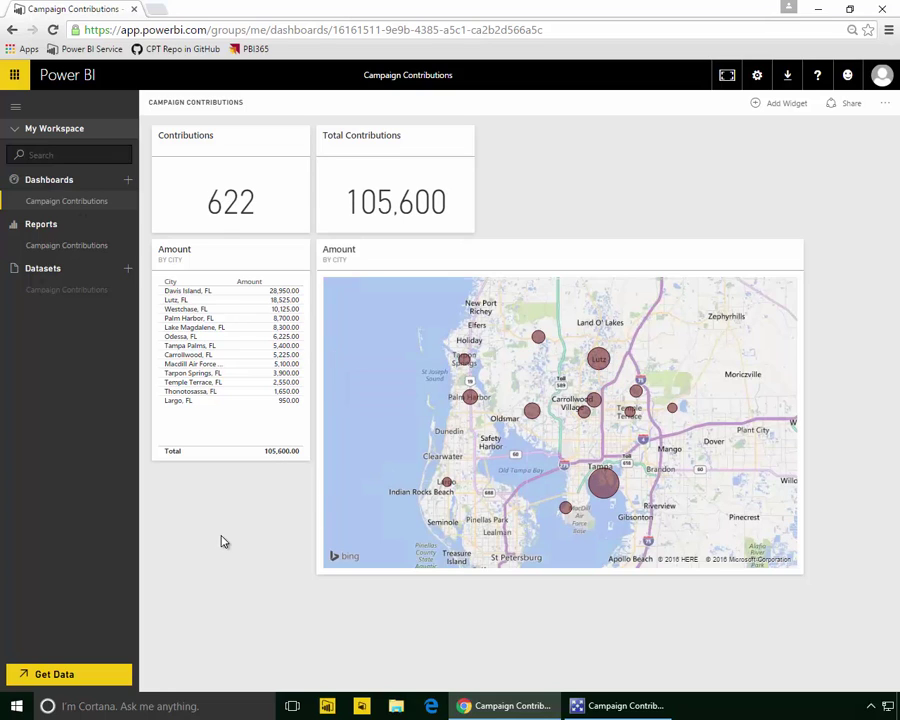
Step: Open the Campaign Contributions report for editing, add a stacked area chart below the two cards and widen it across most of the page
left_click(88, 252)
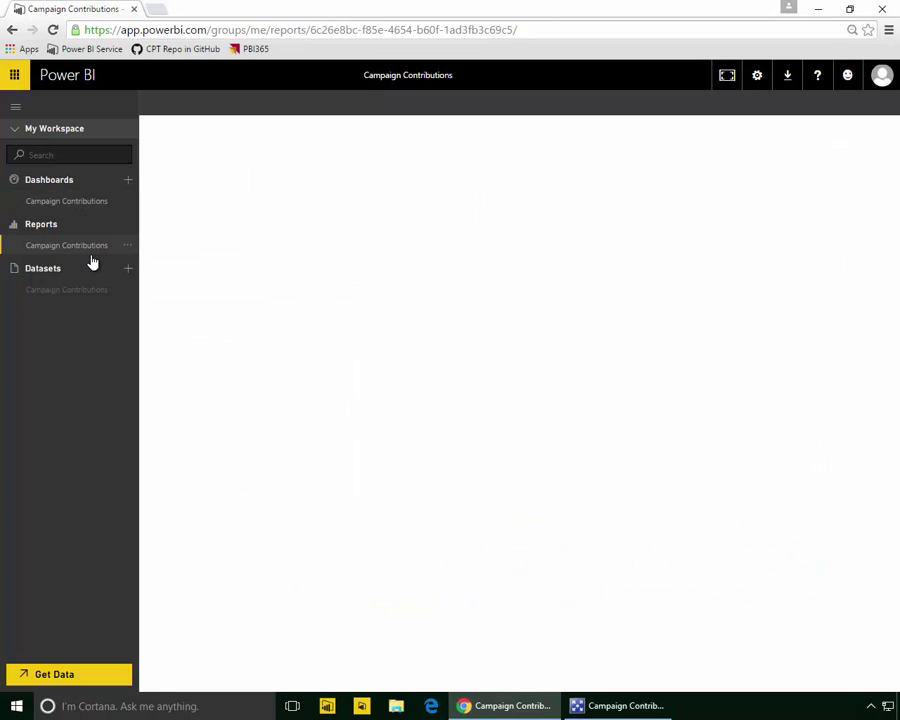
left_click(246, 104)
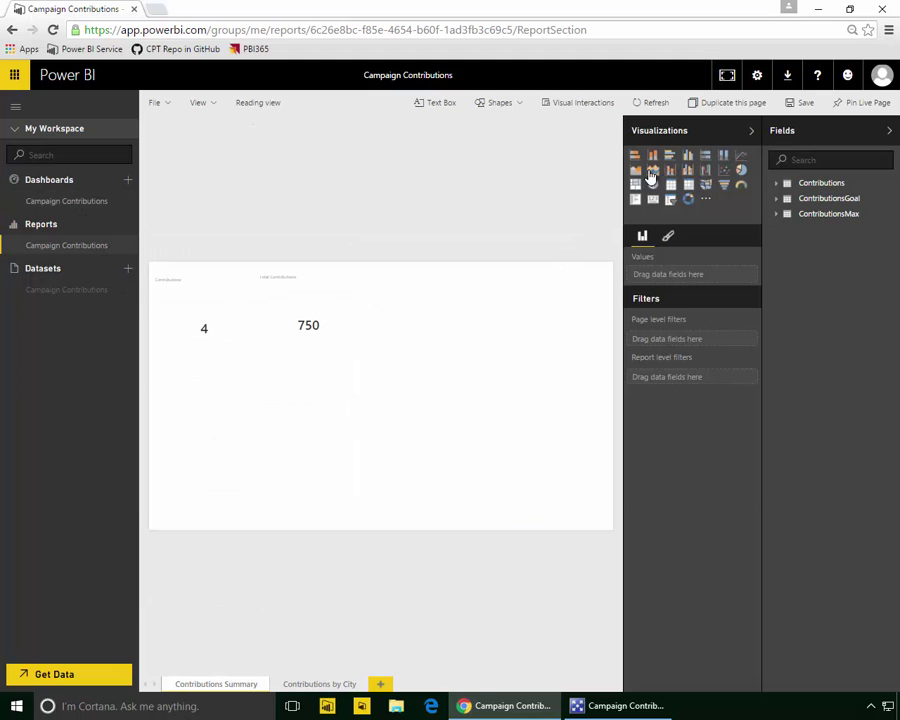
left_click(653, 170)
left_click_drag(342, 368, 239, 375)
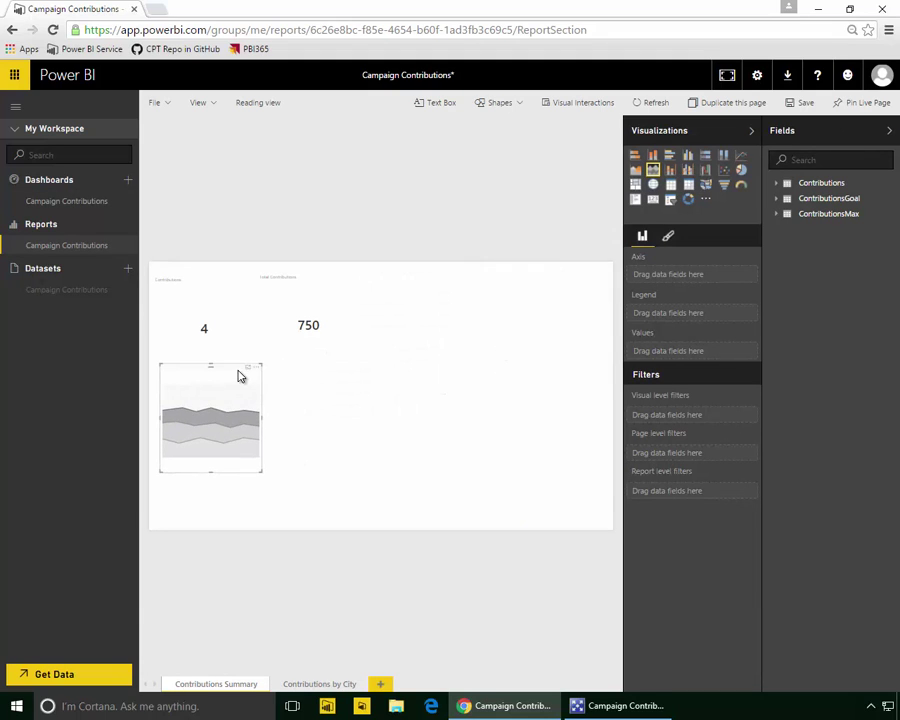
left_click_drag(263, 417, 576, 419)
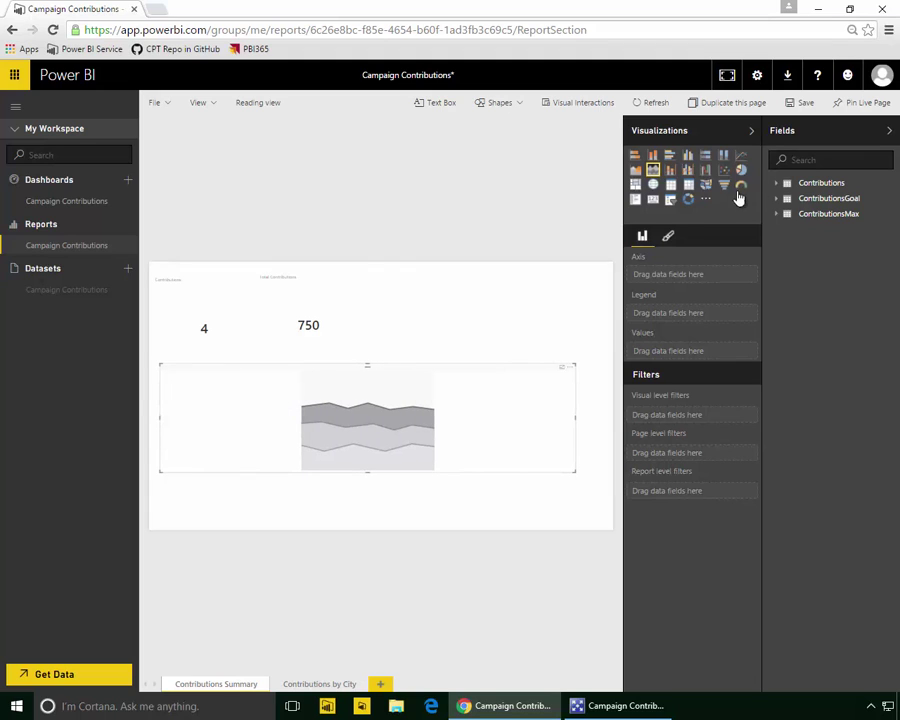
Step: Assign Amount from the Contributions table as the area chart's values and Time as its axis
left_click(777, 183)
left_click_drag(816, 199, 657, 350)
left_click_drag(830, 287, 660, 274)
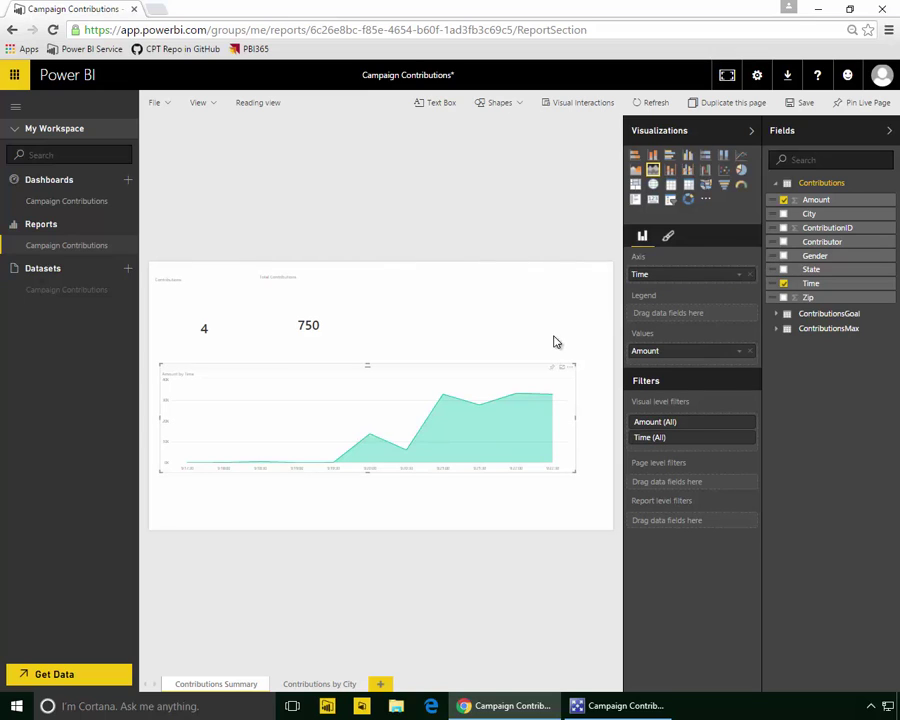
Step: Turn off the area chart's title and change the Amount data color to dark yellow
left_click(672, 238)
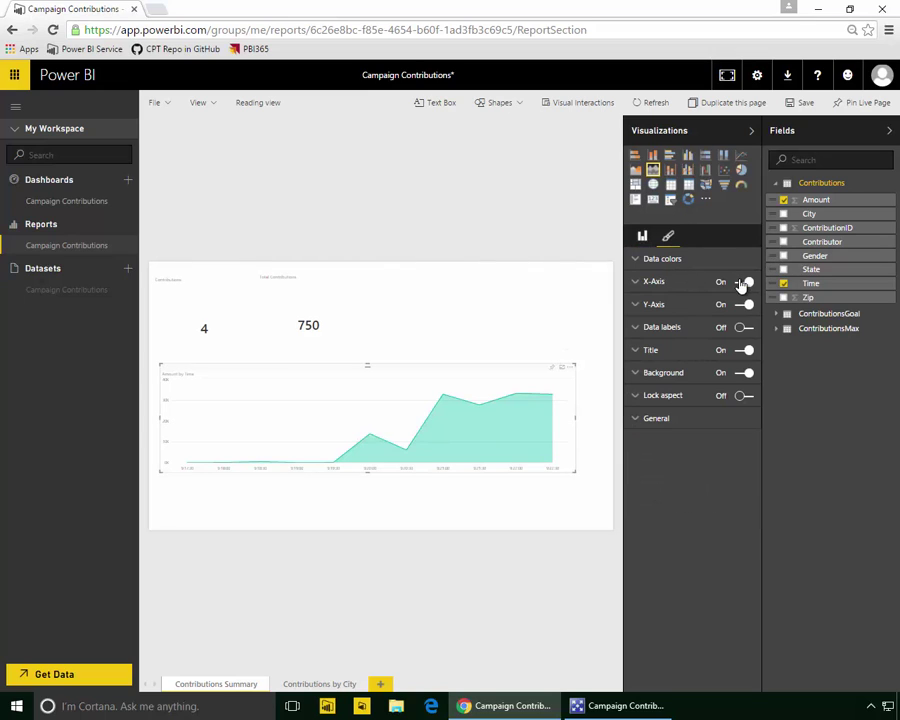
left_click(744, 350)
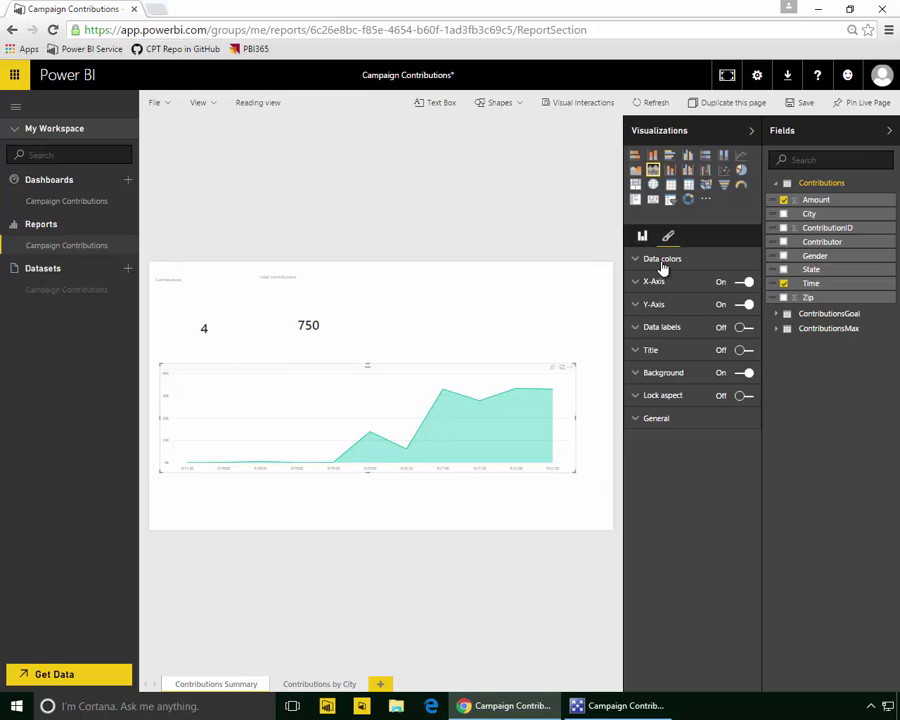
left_click(663, 261)
left_click(744, 285)
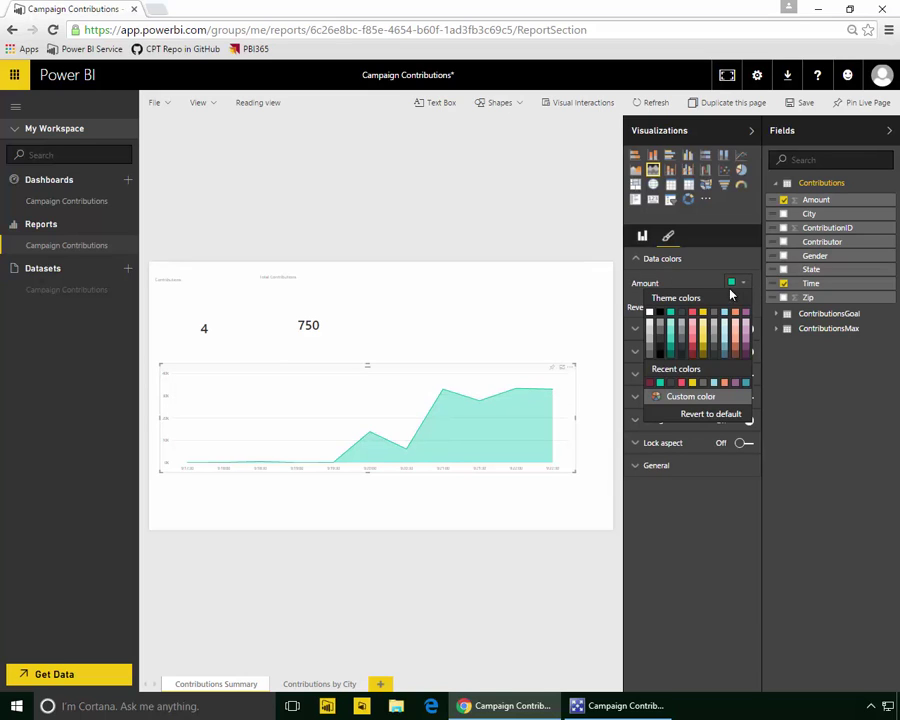
left_click(703, 356)
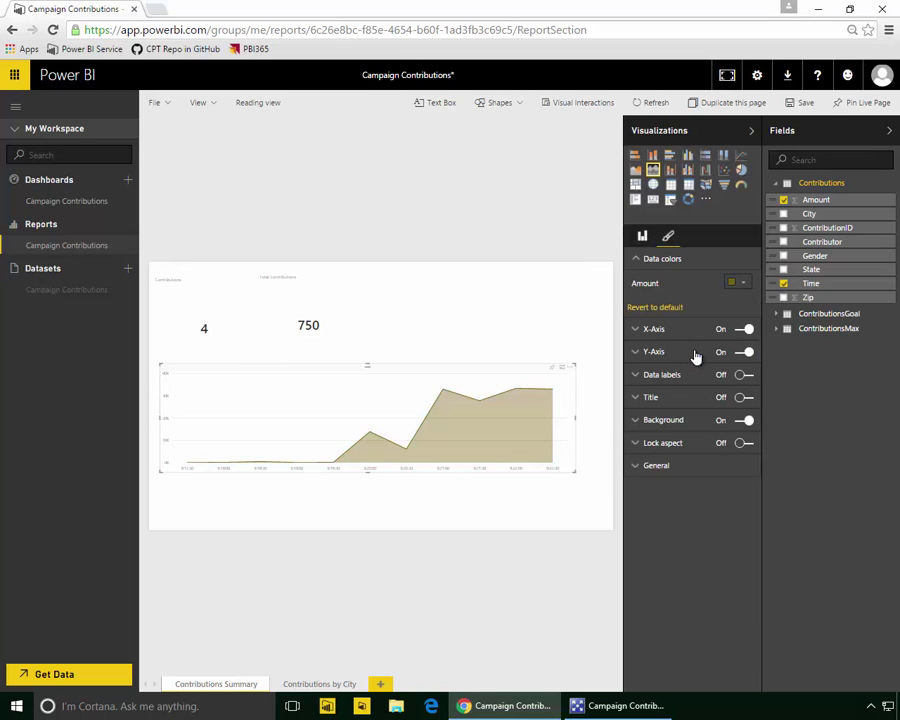
Step: Save the report and pin the area chart to the existing Campaign Contributions dashboard
left_click(157, 103)
left_click(192, 135)
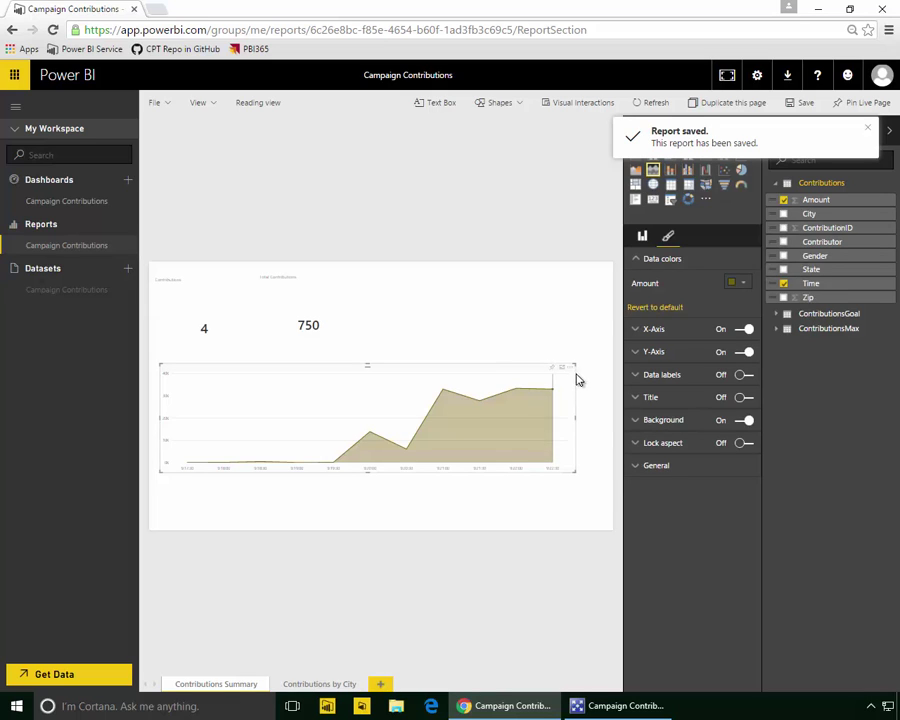
left_click(555, 368)
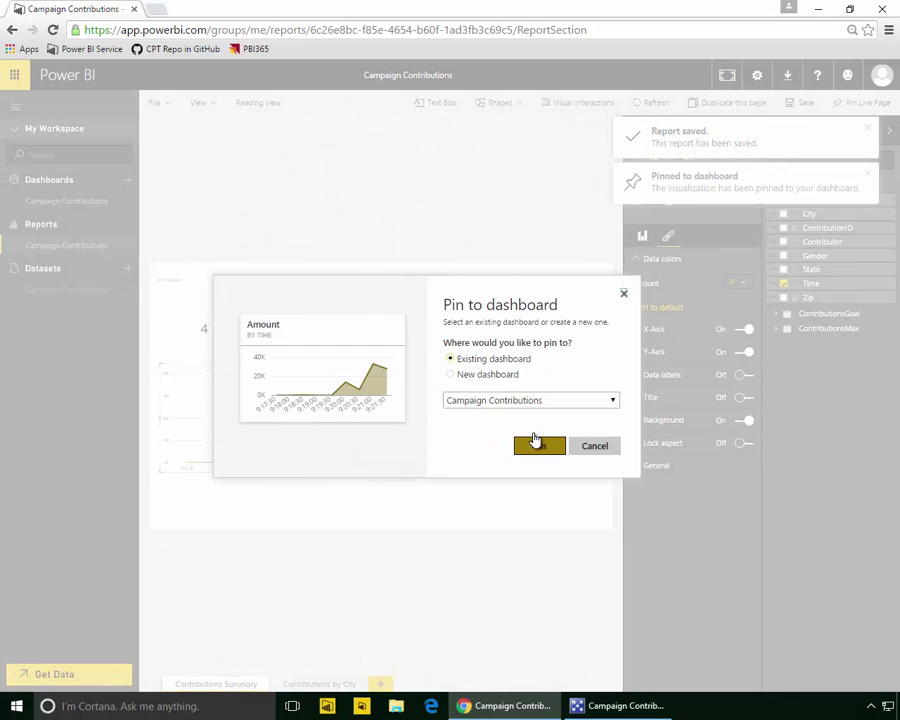
left_click(535, 439)
Step: On the dashboard, place the area chart tile beneath the cards, four tiles wide and one high, with the table and map directly below it
left_click(90, 202)
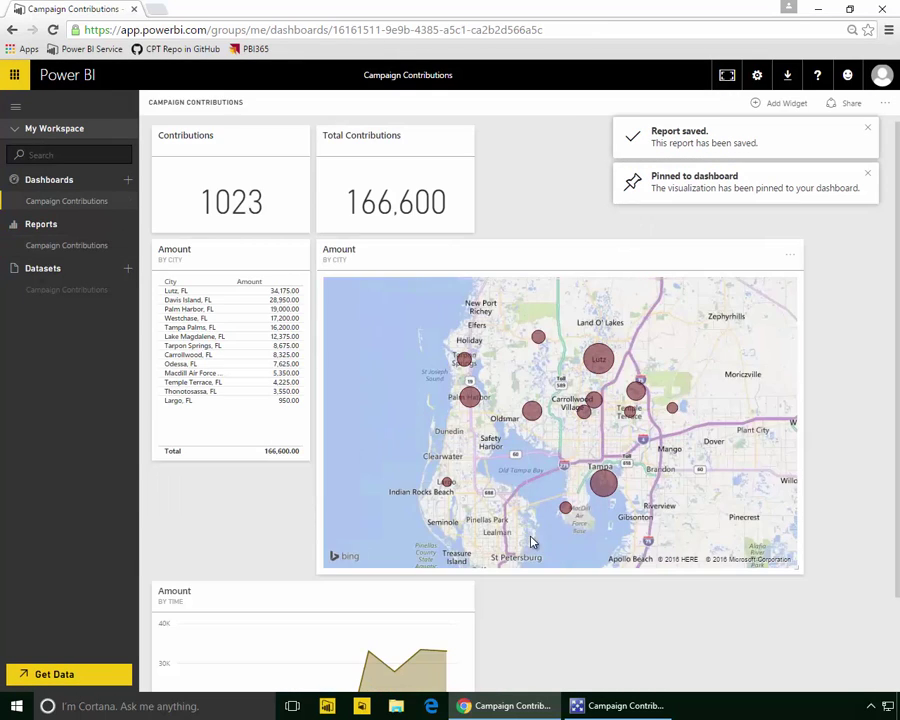
left_click_drag(402, 573, 400, 241)
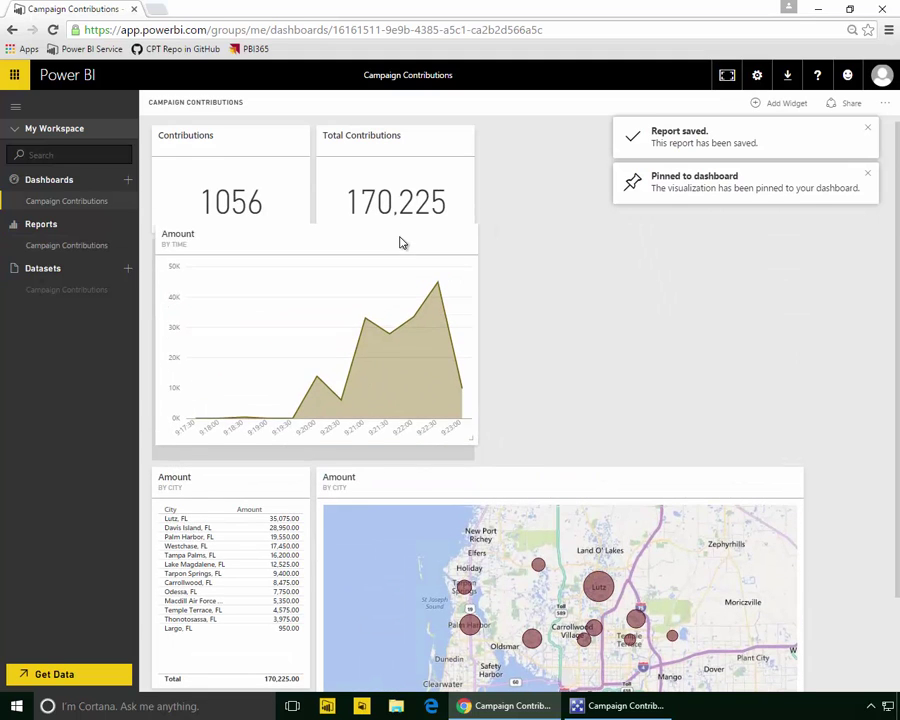
left_click_drag(474, 454, 791, 351)
left_click_drag(708, 486, 740, 368)
left_click_drag(257, 482, 261, 368)
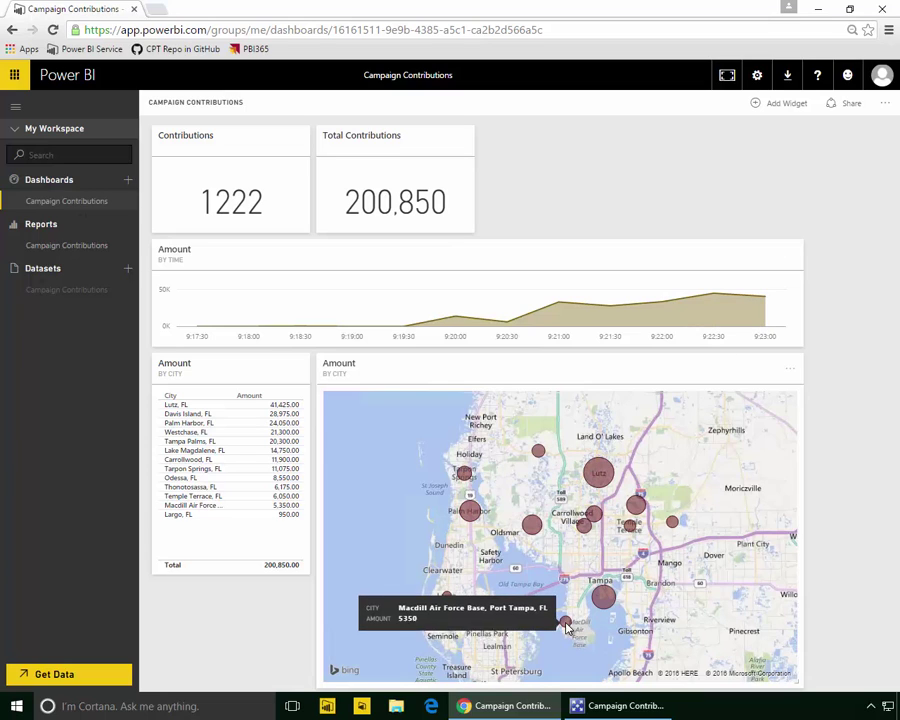
Step: Examine the city amounts on the map and the most recent points of the area chart on the dashboard
mouse_move(599, 603)
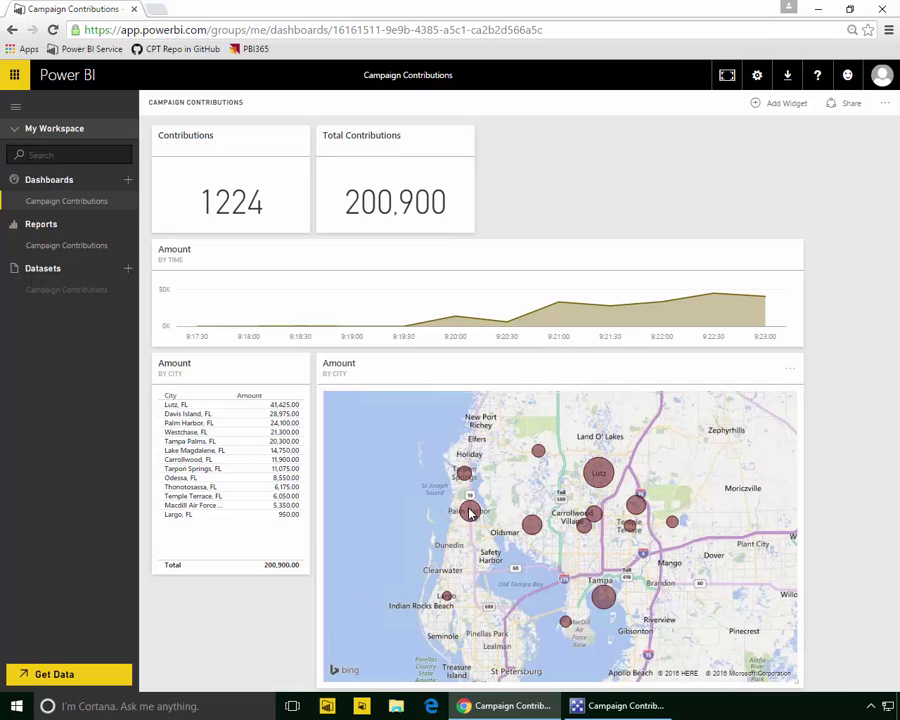
mouse_move(470, 513)
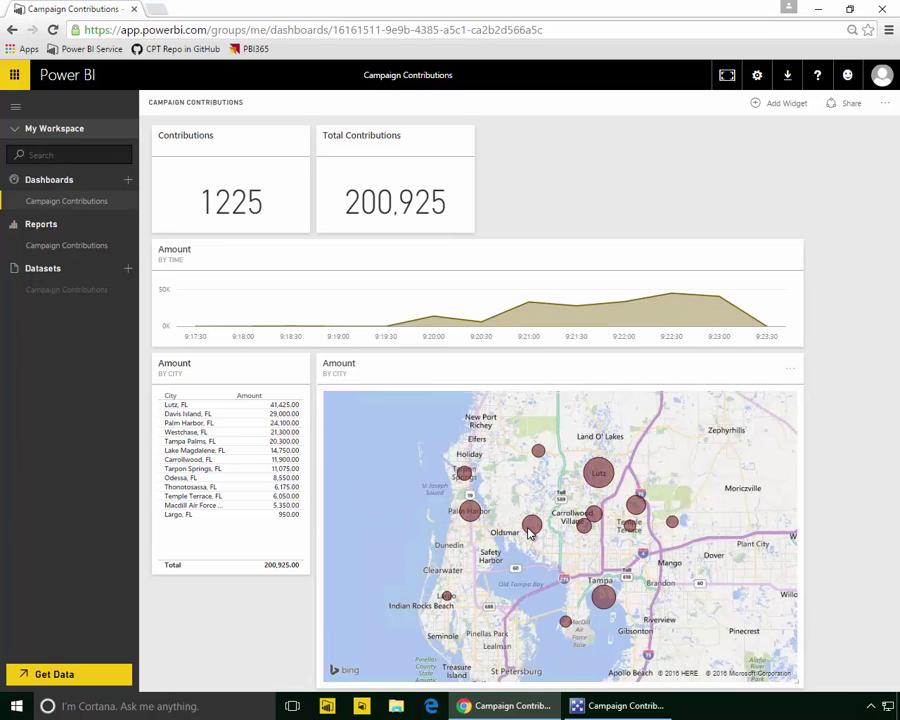
mouse_move(722, 332)
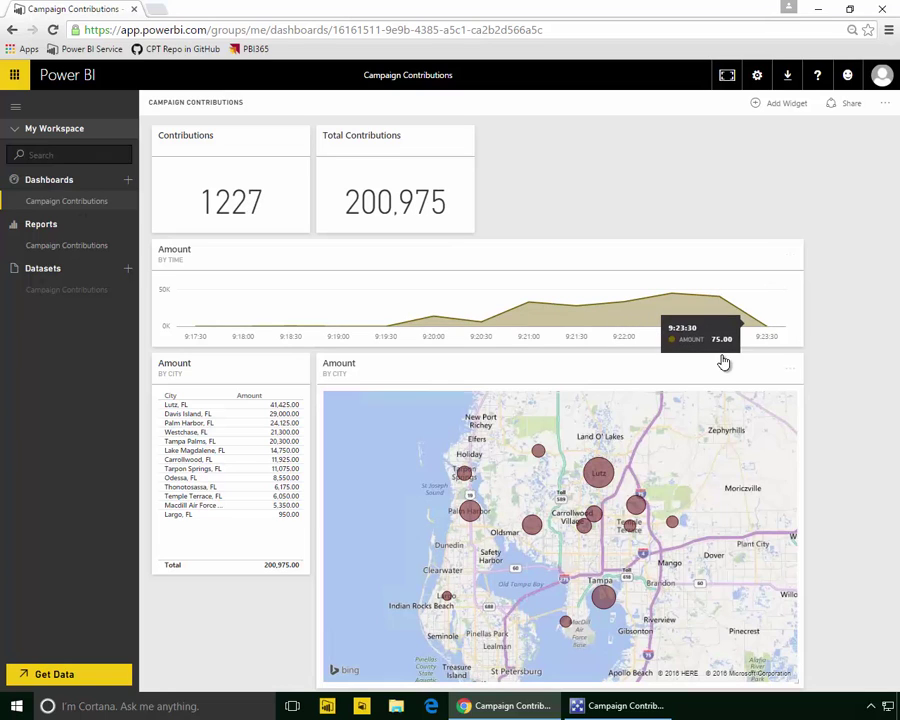
mouse_move(765, 332)
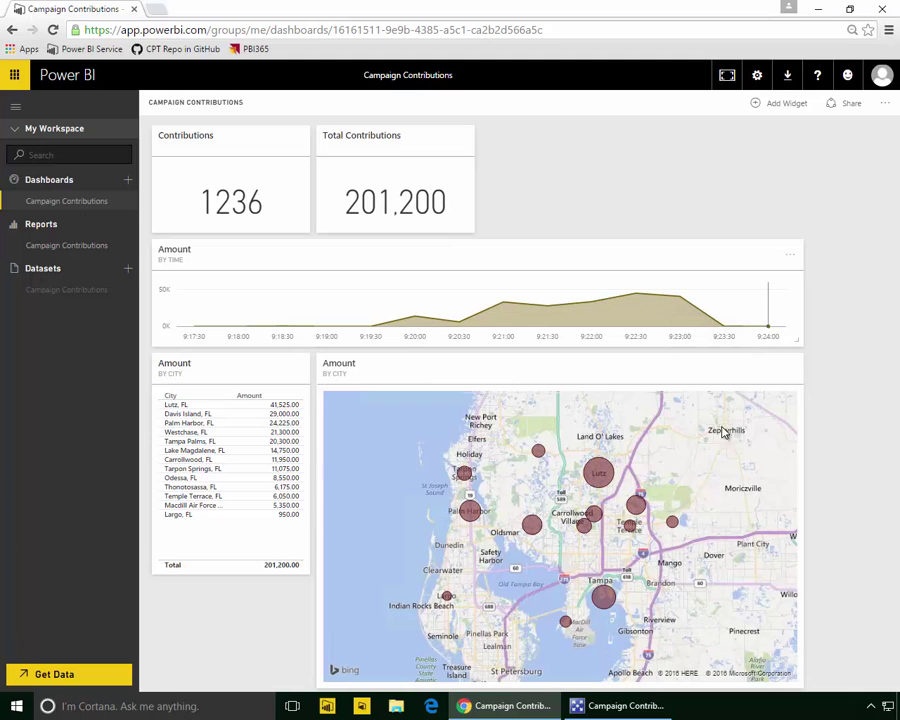
Step: Check the Campaign Contribution Demo console's messages, moving its window aside to watch the dashboard, and return to the dashboard
left_click(622, 706)
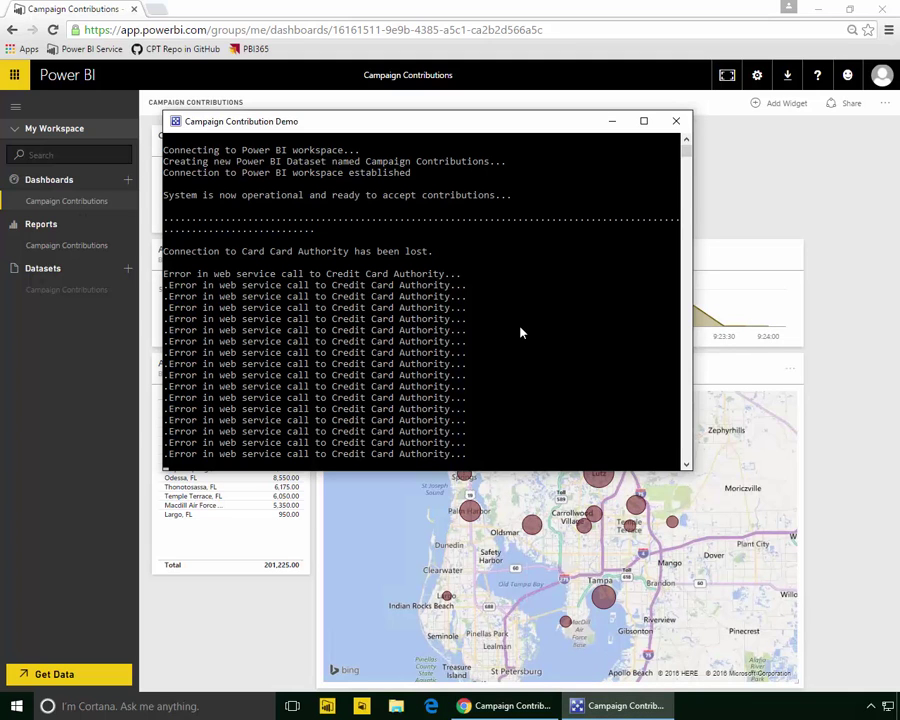
scroll(486, 346, "down", 1)
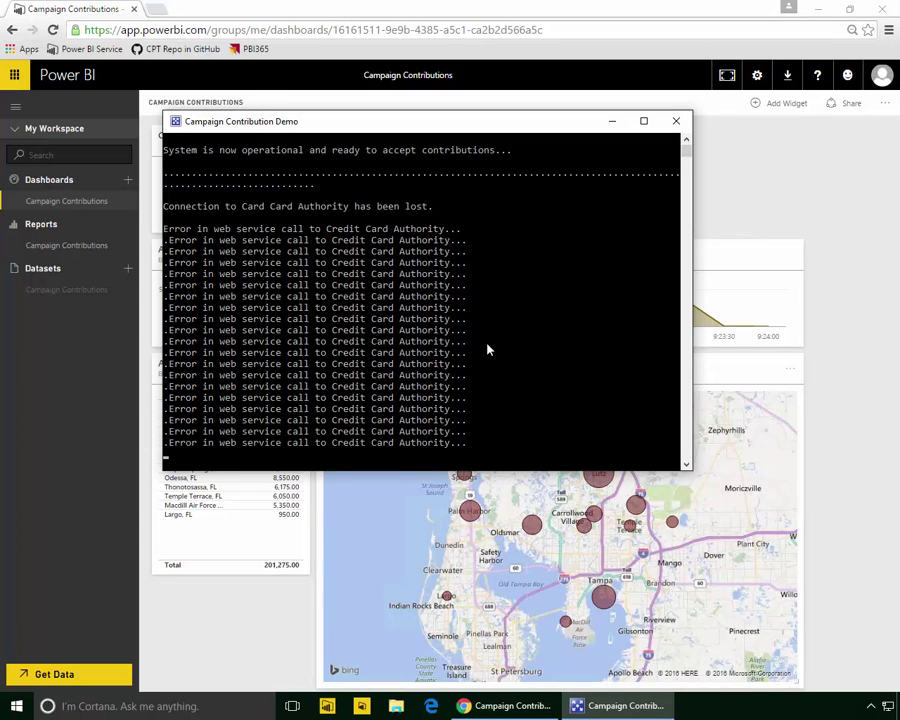
left_click_drag(552, 123, 435, 323)
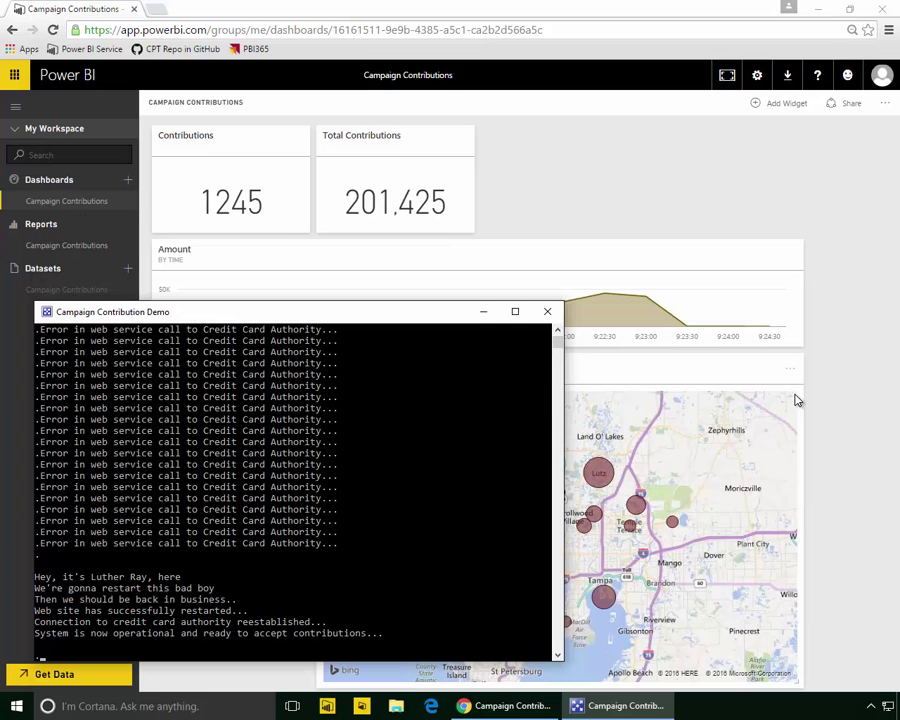
left_click(678, 228)
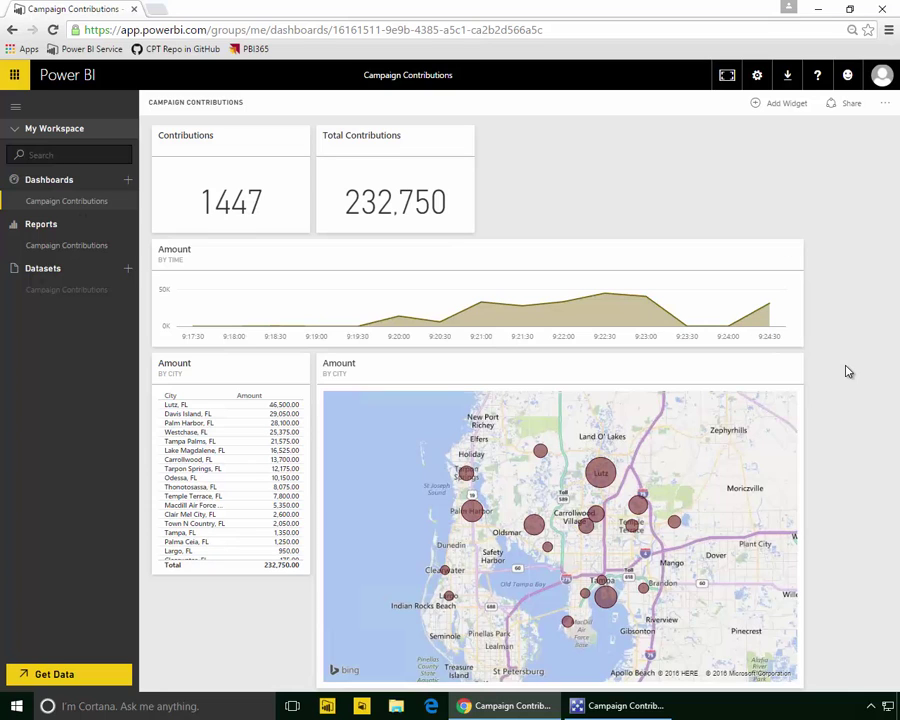
Step: View the Amount by Time tile in focus mode, inspect its recent points and return to the dashboard
left_click(791, 253)
left_click(168, 318)
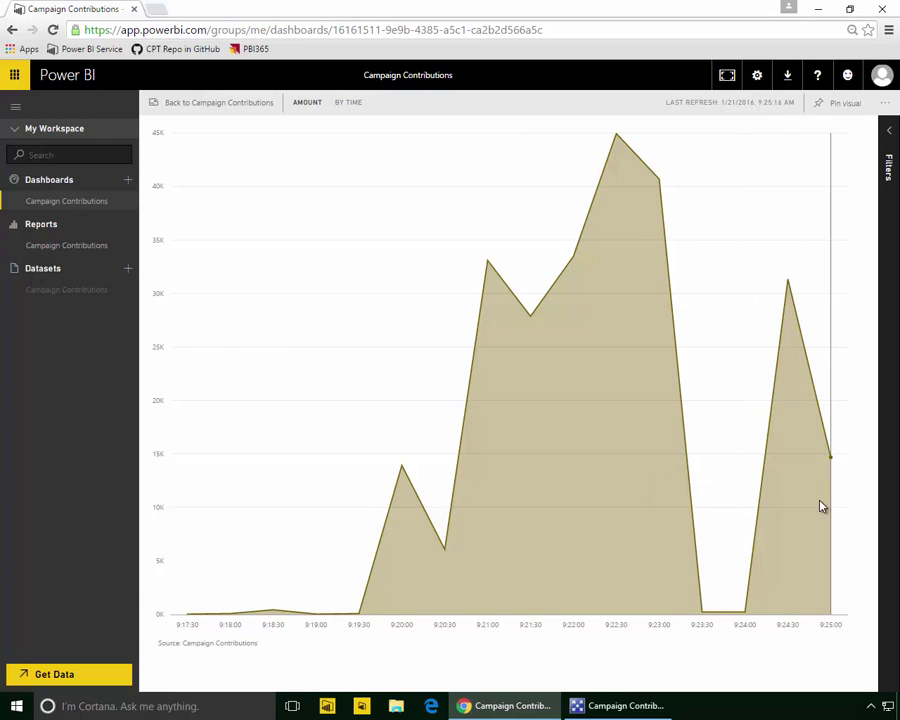
left_click(200, 103)
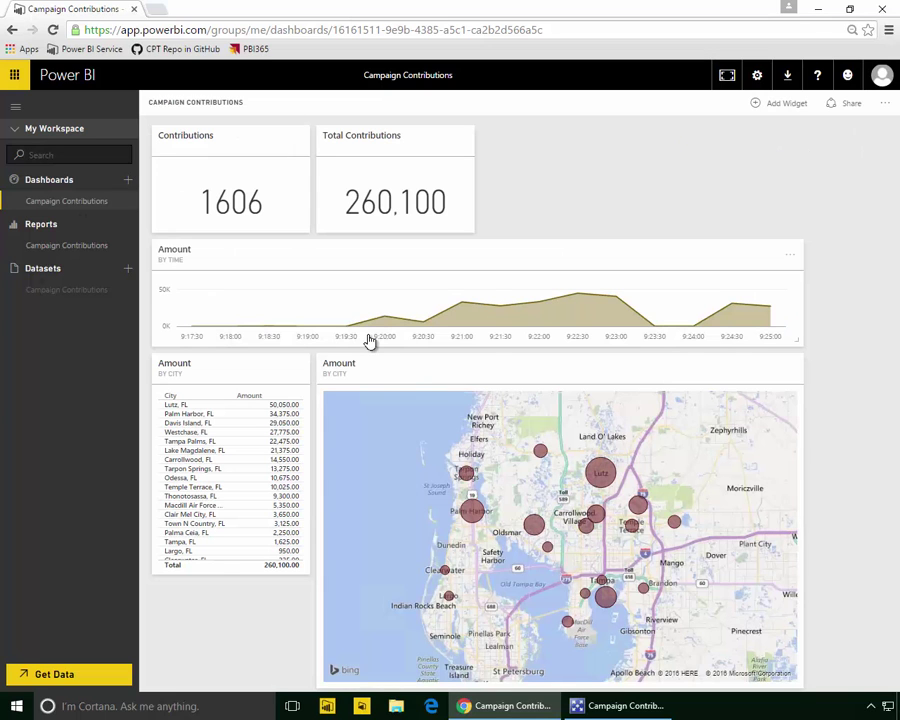
Step: Open the Campaign Contributions report for editing and add a card showing Value from the ContributionsGoal table
left_click(40, 245)
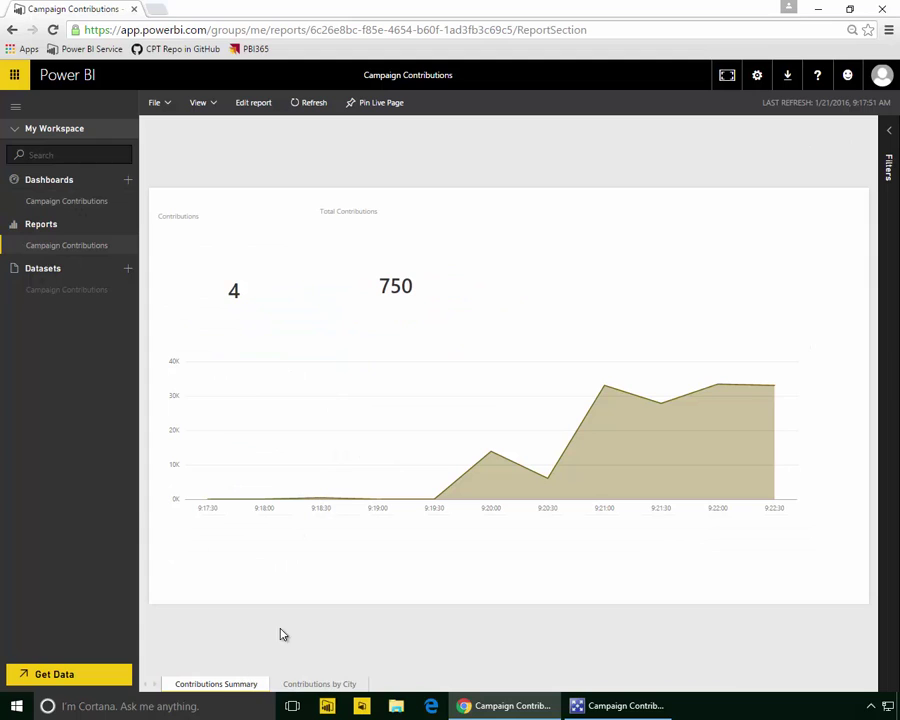
left_click(253, 102)
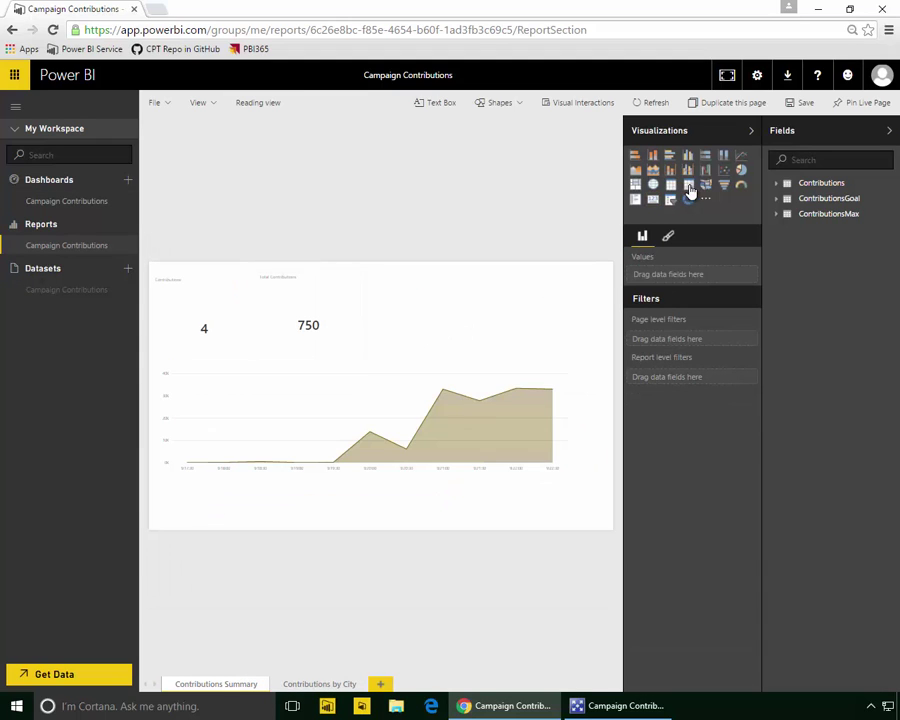
left_click(653, 199)
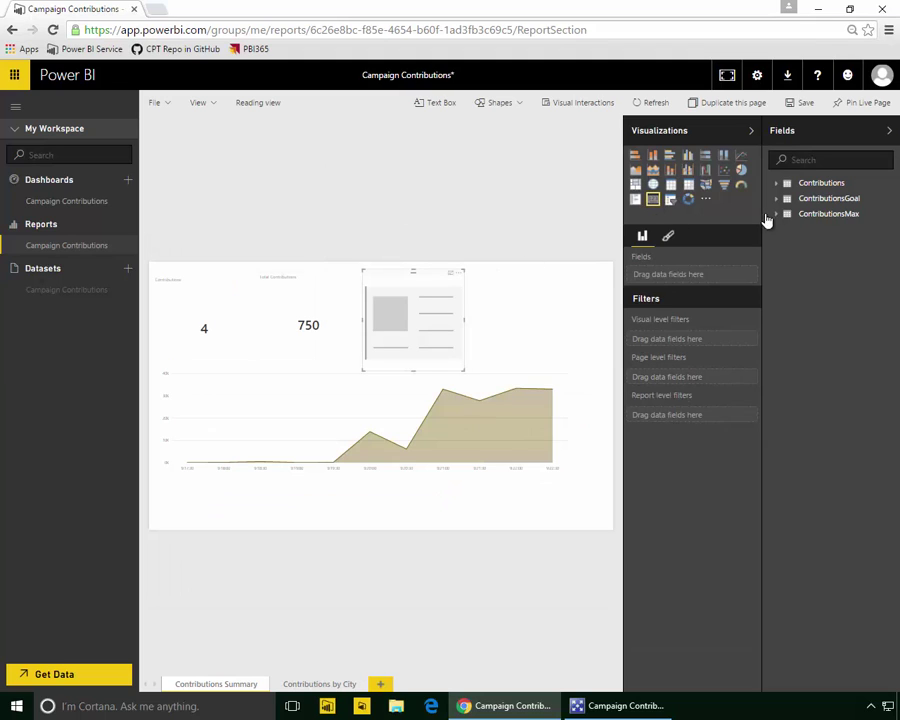
left_click(777, 199)
left_click_drag(782, 214, 712, 272)
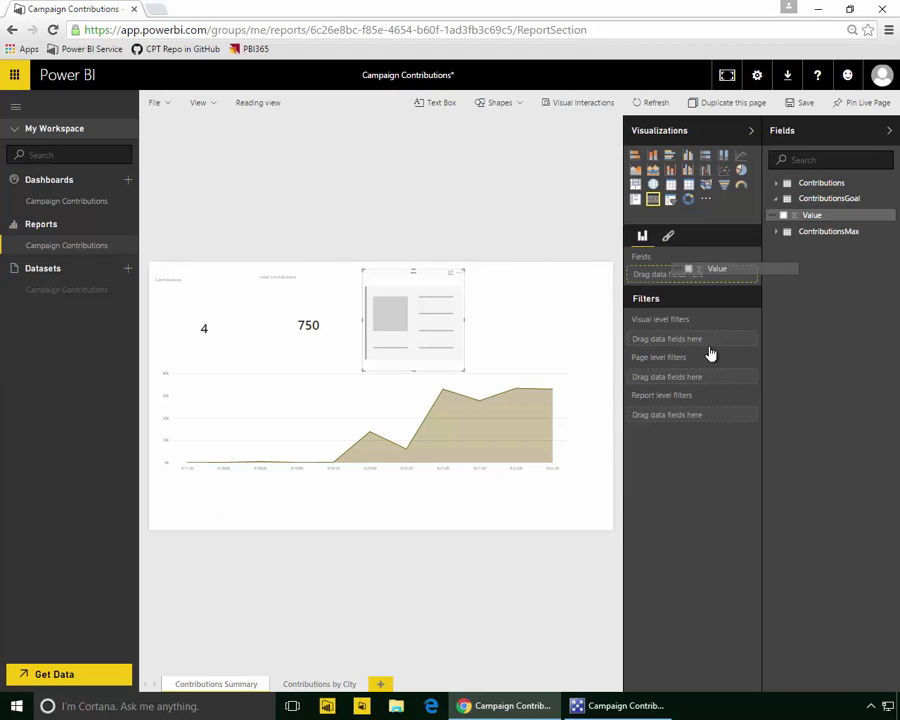
Step: Set the goal card's data label display units to None with 0 decimal places
left_click(668, 236)
left_click(688, 260)
left_click(724, 305)
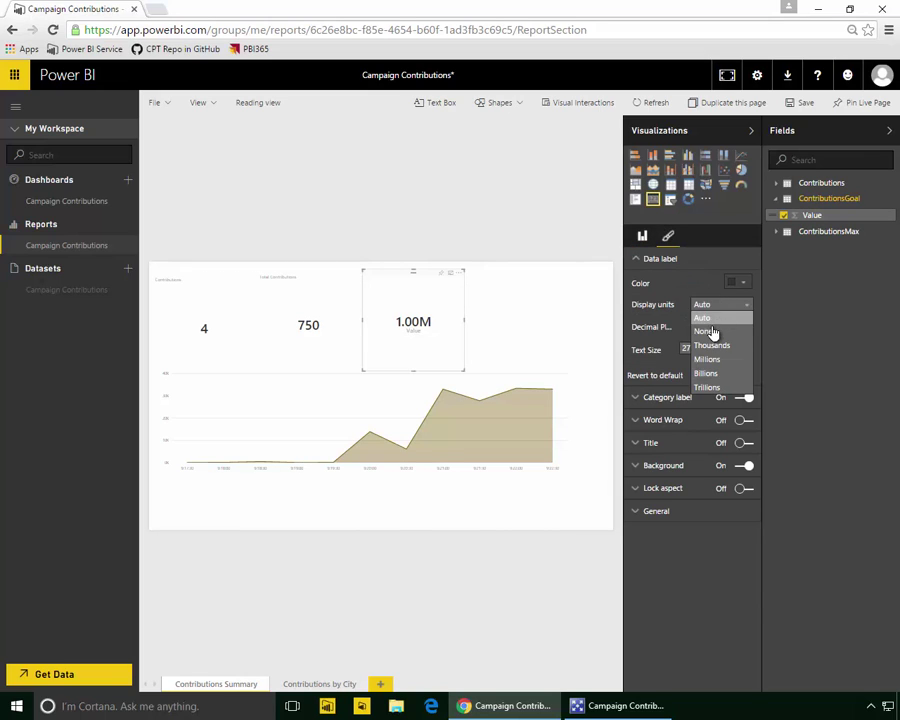
left_click(706, 331)
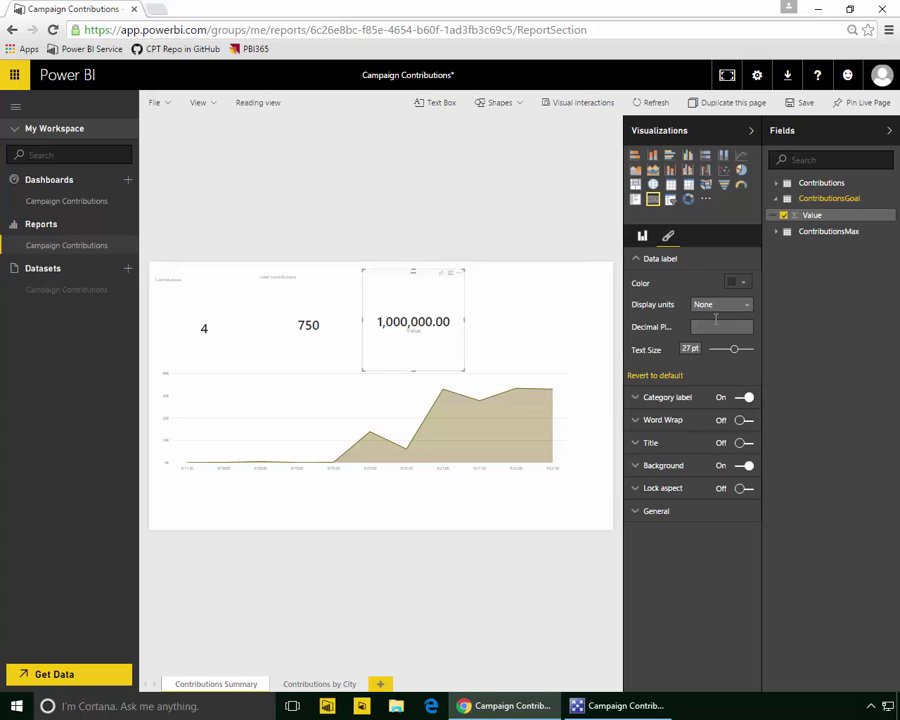
left_click(715, 319)
type("0")
Step: Turn off the goal card's category label and give it the title "Contributions Goal"
left_click(743, 397)
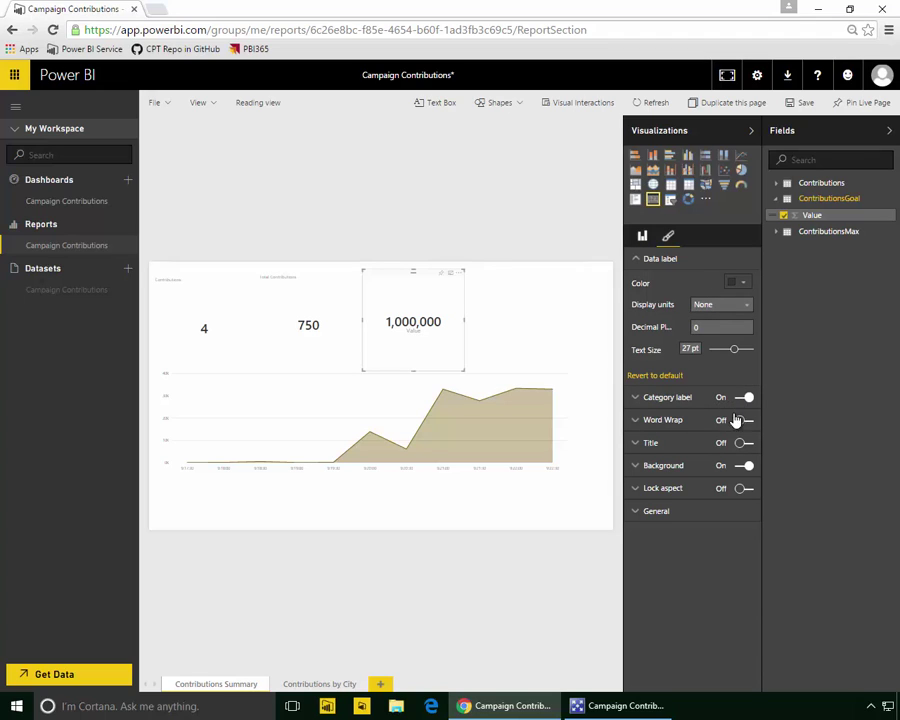
left_click(678, 445)
left_click(745, 443)
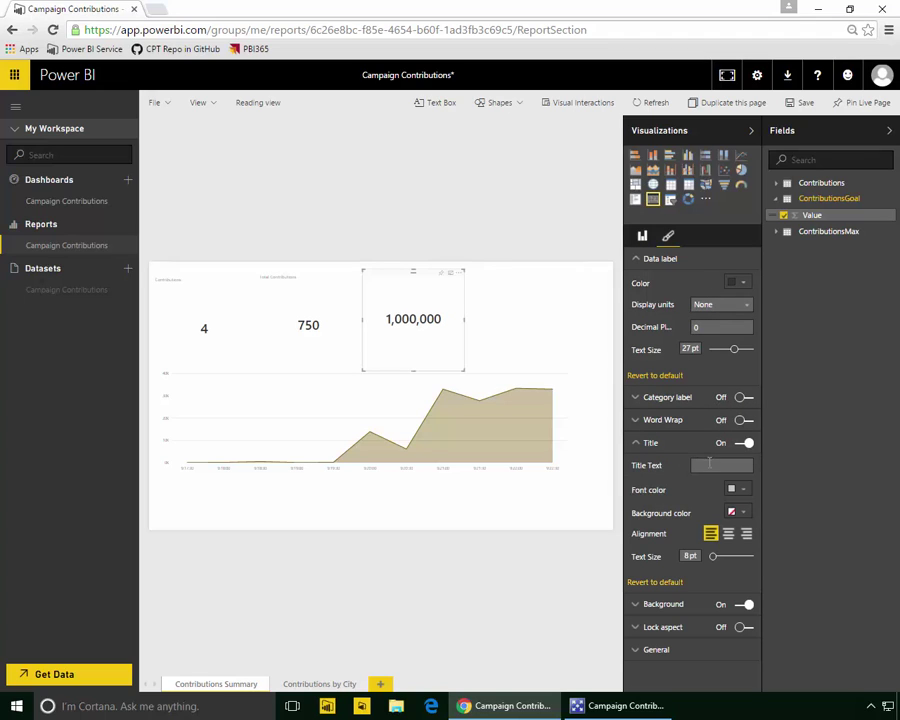
type("Contributions Goal")
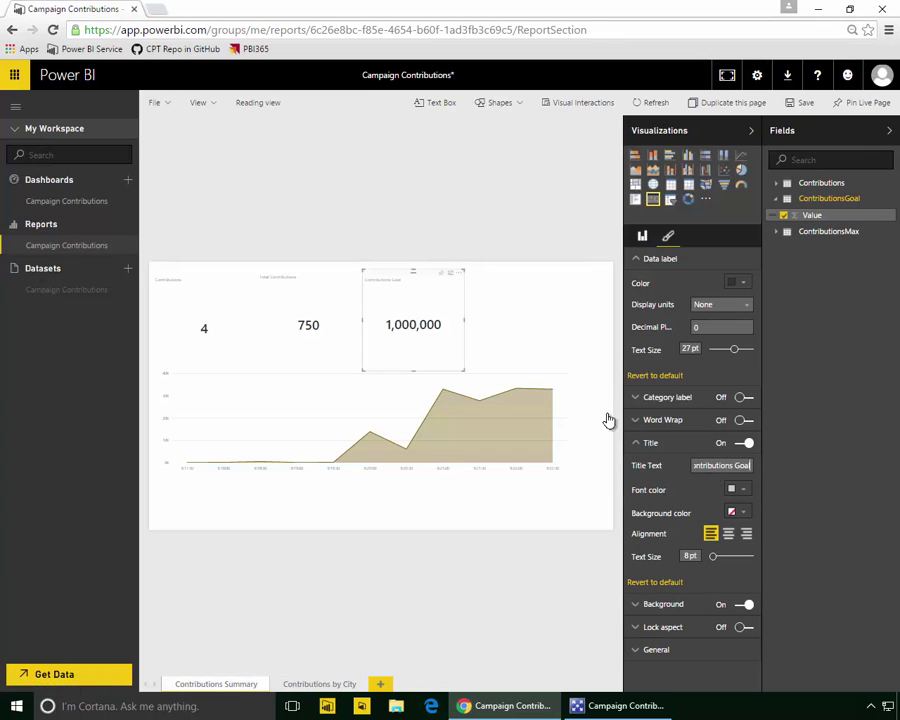
left_click(526, 325)
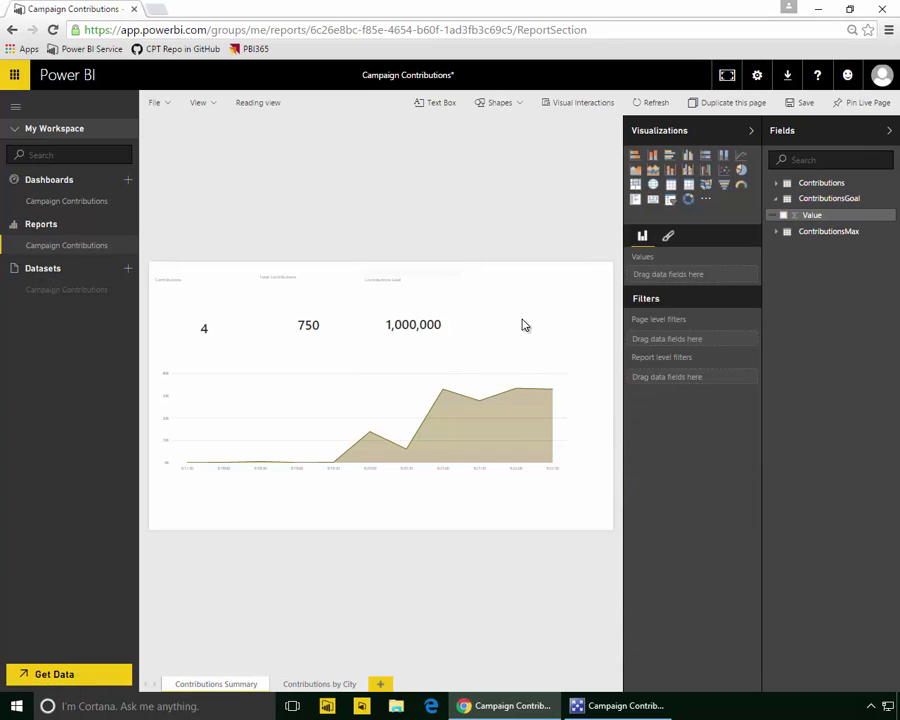
Step: Save the report, pin the Contributions Goal card to the existing Campaign Contributions dashboard and dismiss the notifications
left_click(157, 103)
left_click(157, 133)
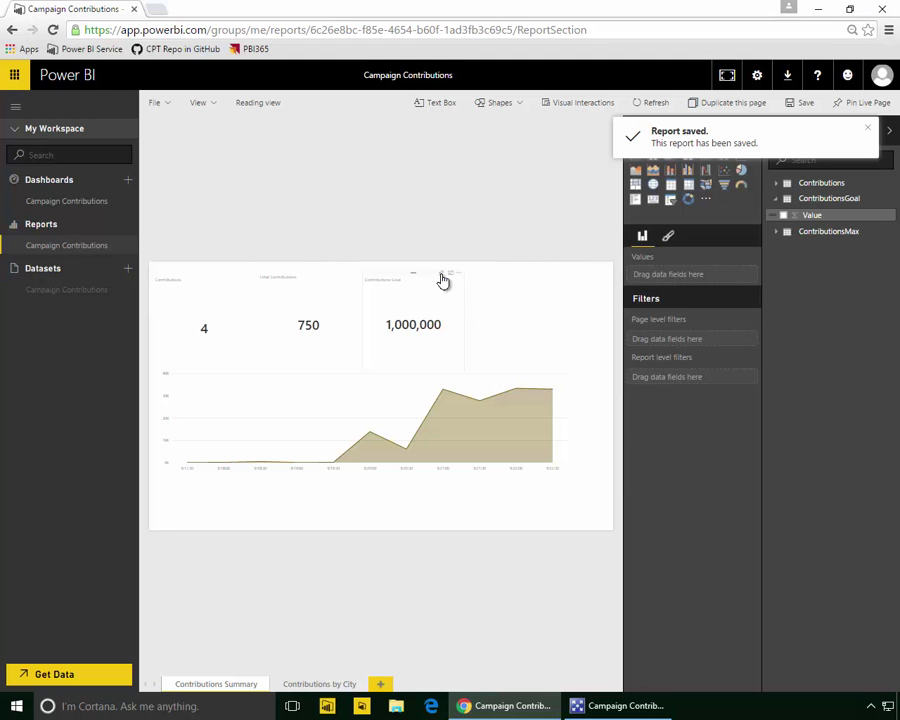
left_click(441, 273)
left_click(540, 446)
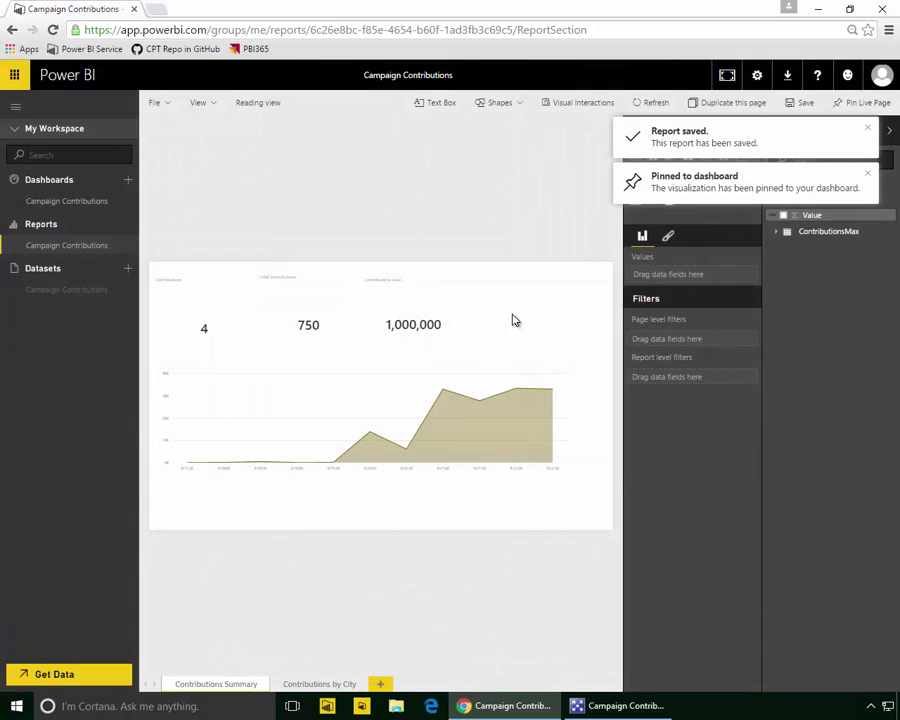
left_click(868, 132)
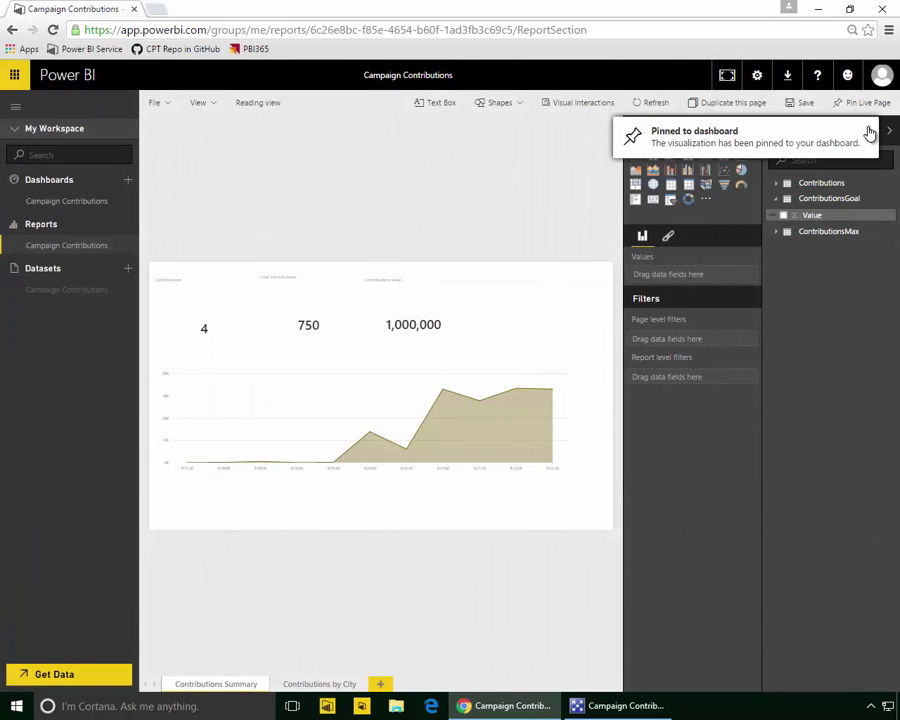
left_click(866, 130)
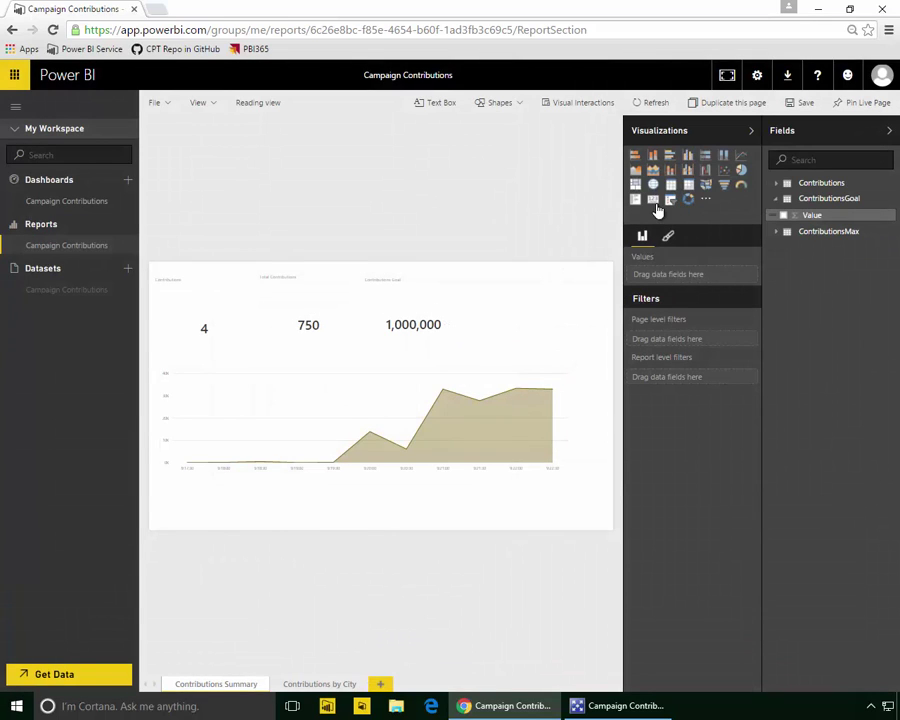
Step: Add a gauge with Contributions Amount as value, ContributionsGoal Value as target value and ContributionsMax Value as maximum value
left_click(653, 199)
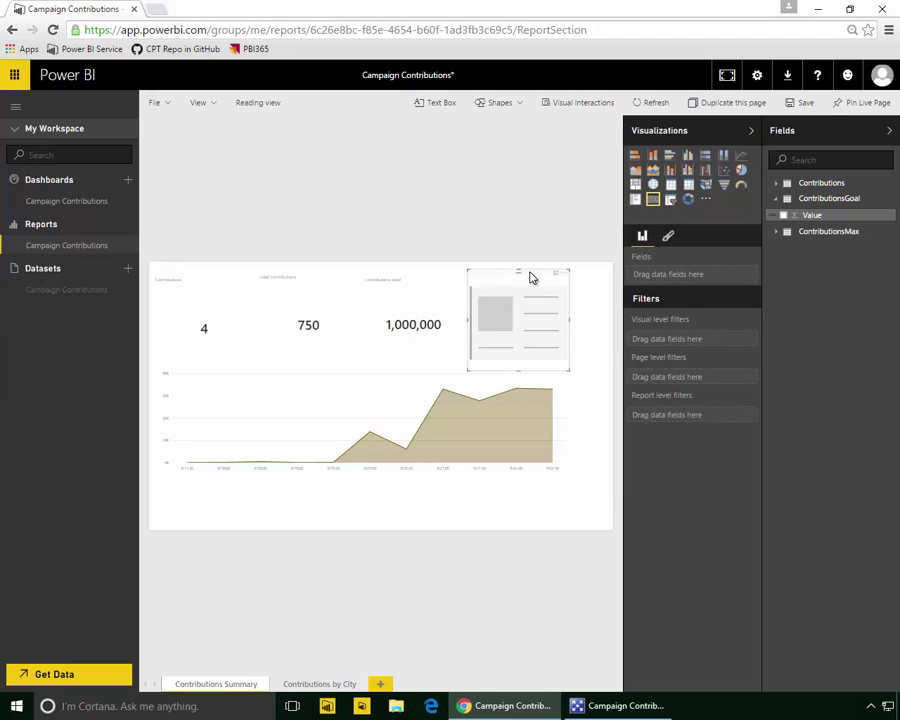
key("Delete")
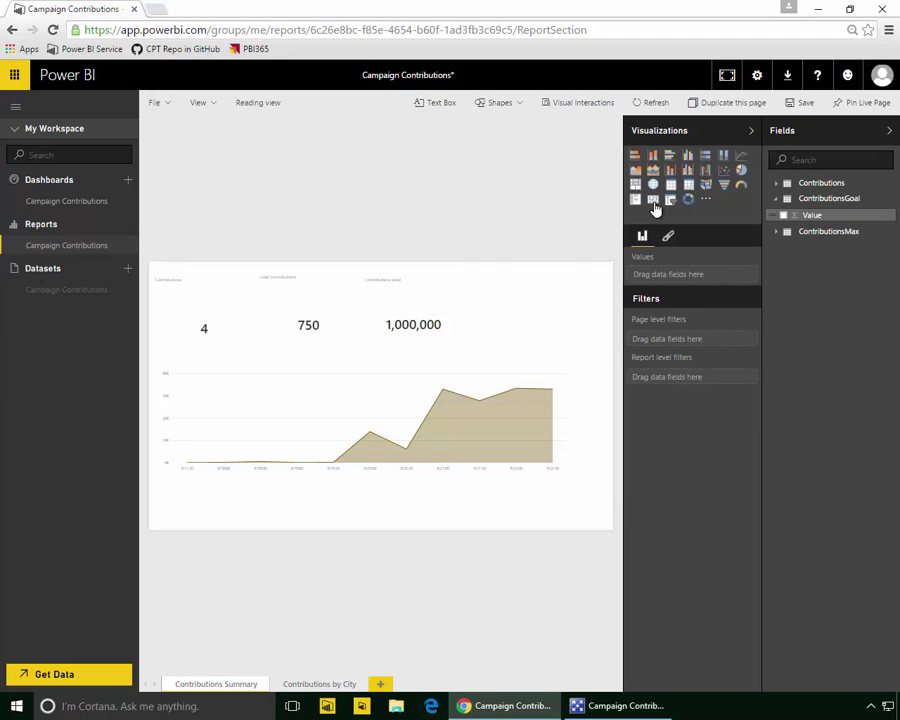
left_click(741, 185)
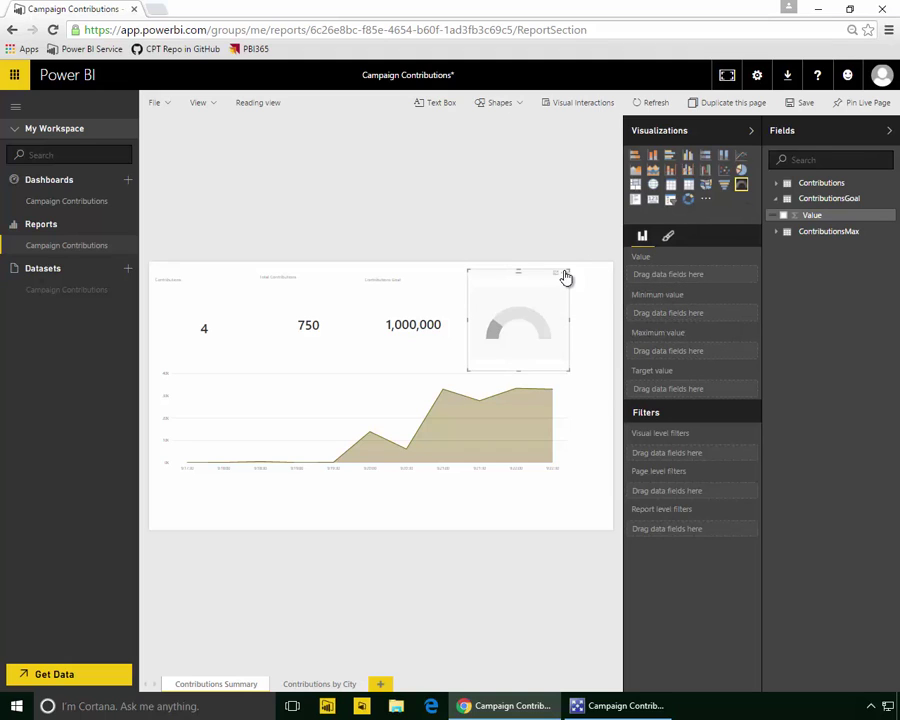
left_click(777, 184)
left_click_drag(808, 212, 707, 280)
left_click(775, 314)
left_click(775, 314)
left_click(775, 346)
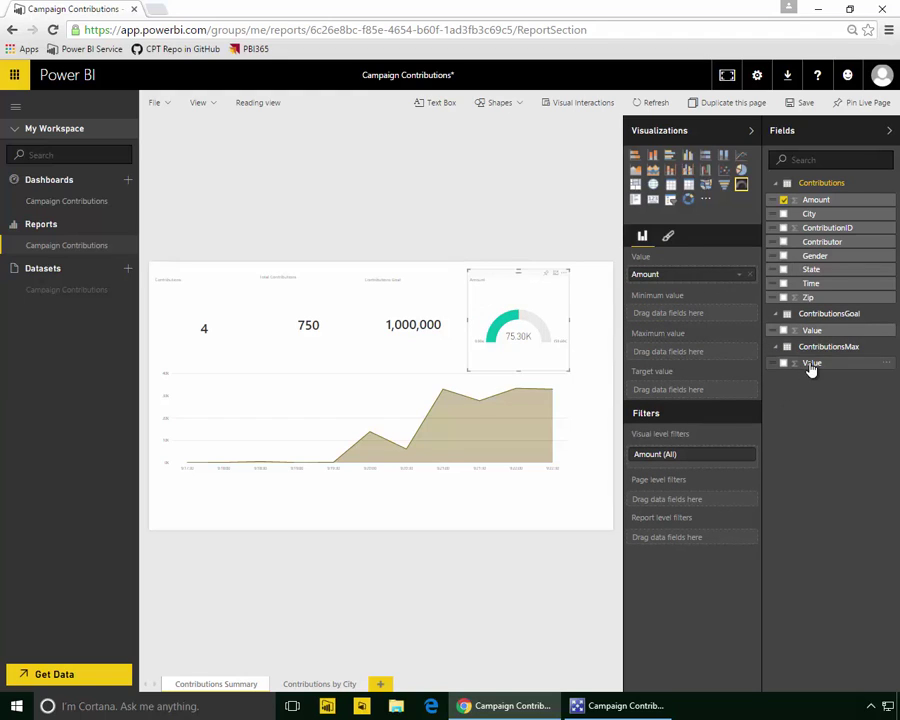
left_click_drag(763, 331, 710, 390)
left_click_drag(762, 363, 719, 357)
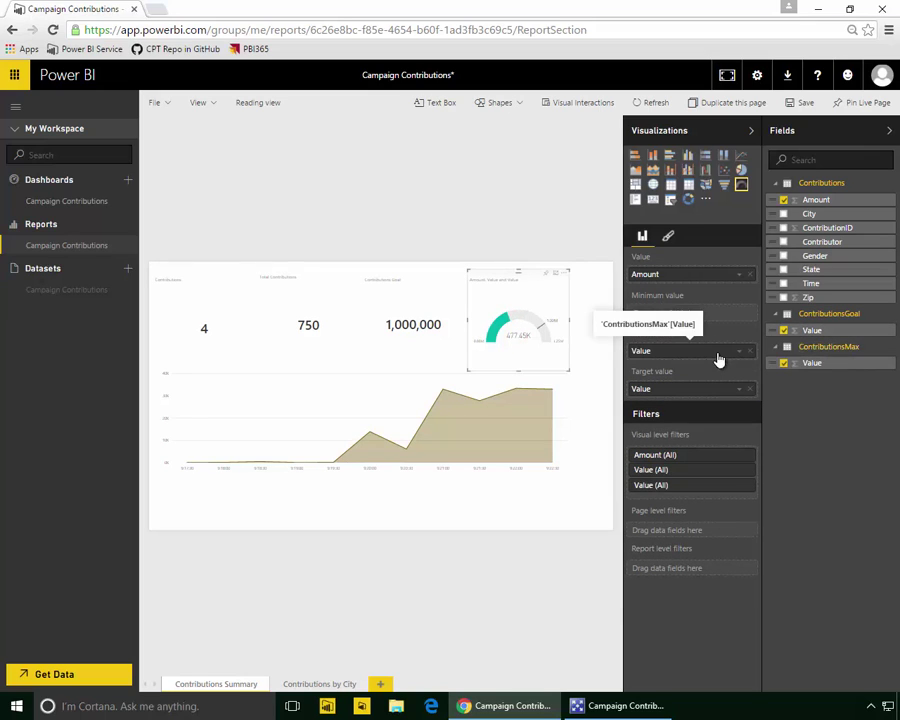
Step: Set the gauge's title text to "Alpaca-Meter"
left_click(669, 236)
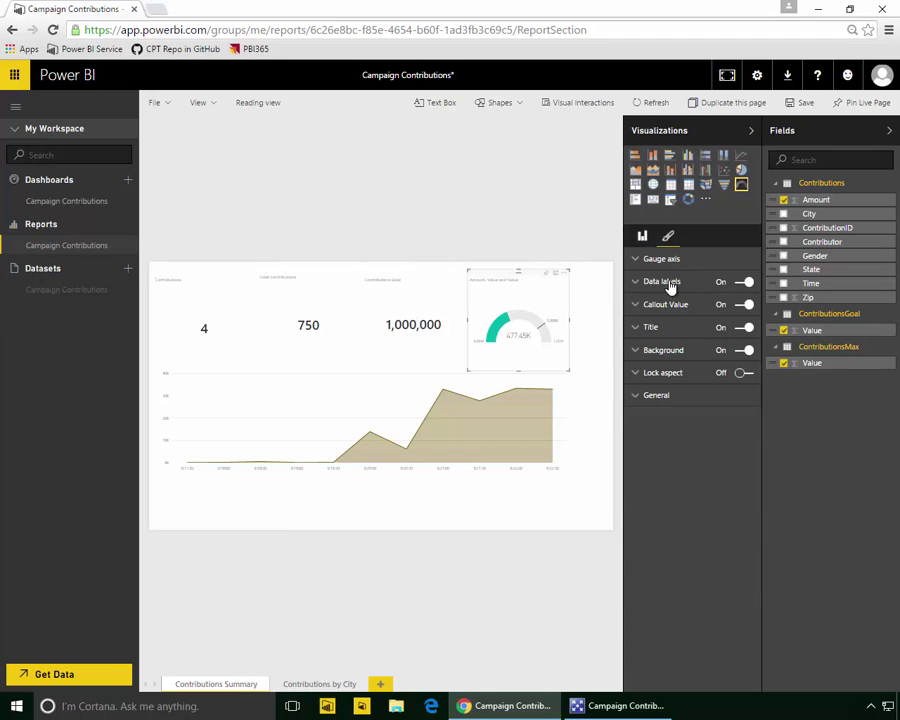
left_click(646, 328)
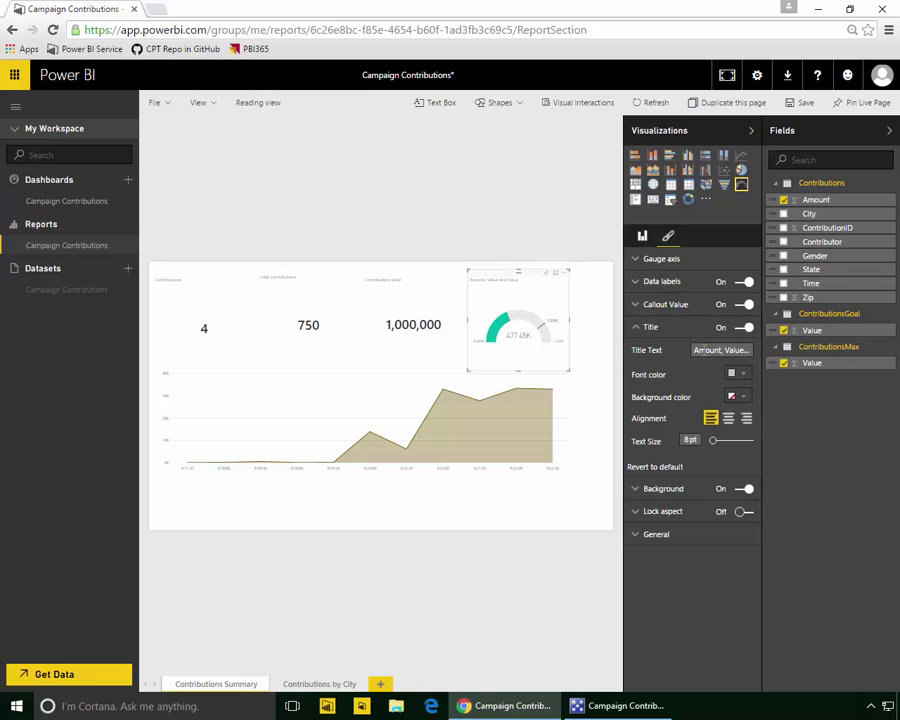
left_click(721, 350)
type("Alpaca-Meter")
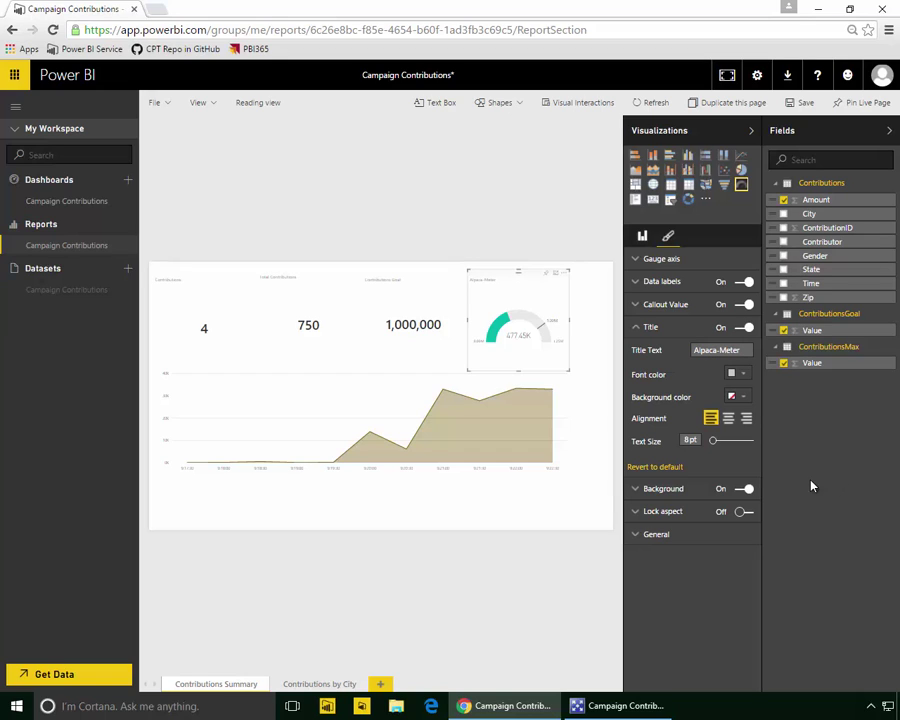
Step: Save the report and pin the Contributions Goal card to the Campaign Contributions dashboard once more
left_click(154, 102)
left_click(165, 163)
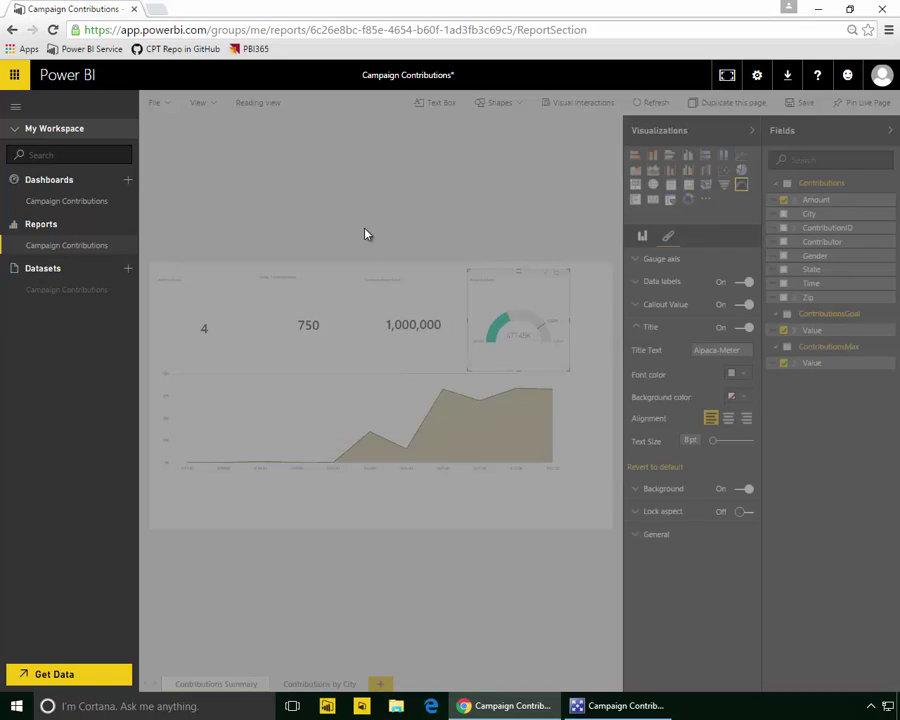
left_click(444, 279)
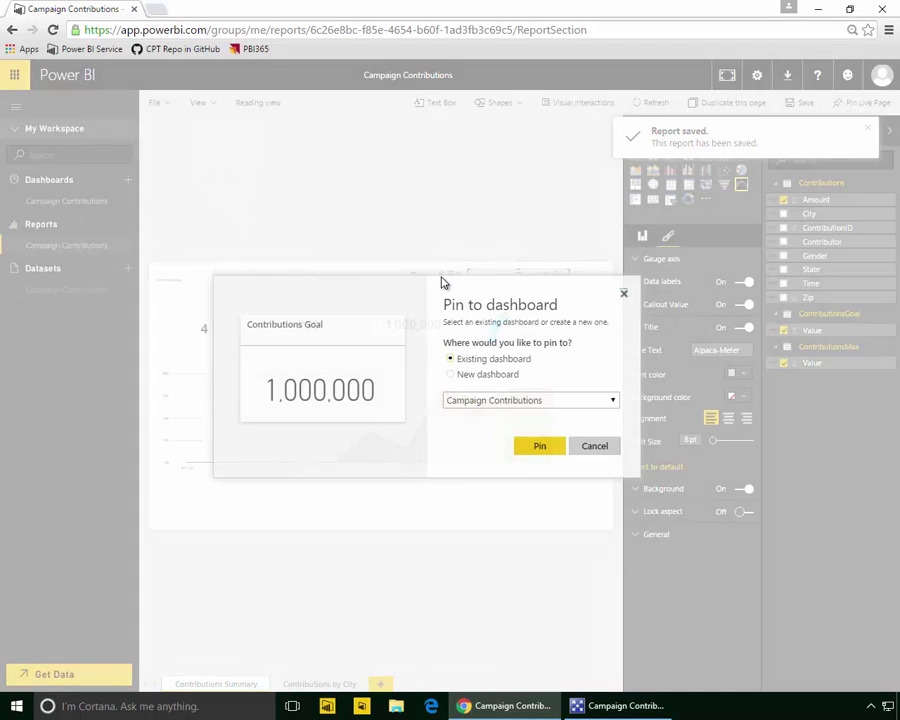
left_click(539, 446)
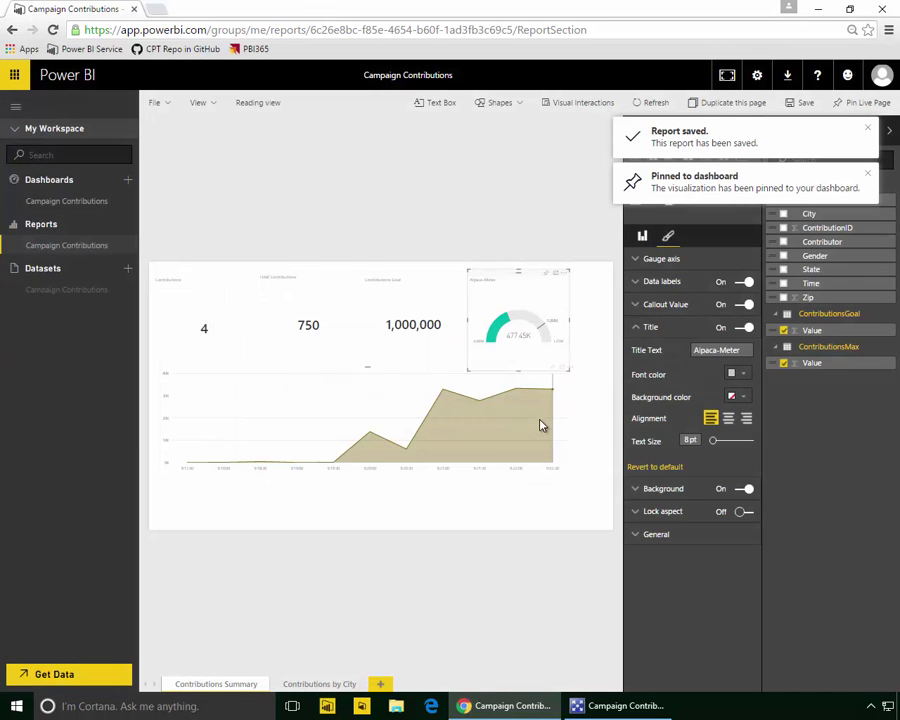
Step: Pin the Alpaca-Meter gauge to the existing Campaign Contributions dashboard and open that dashboard
left_click(547, 284)
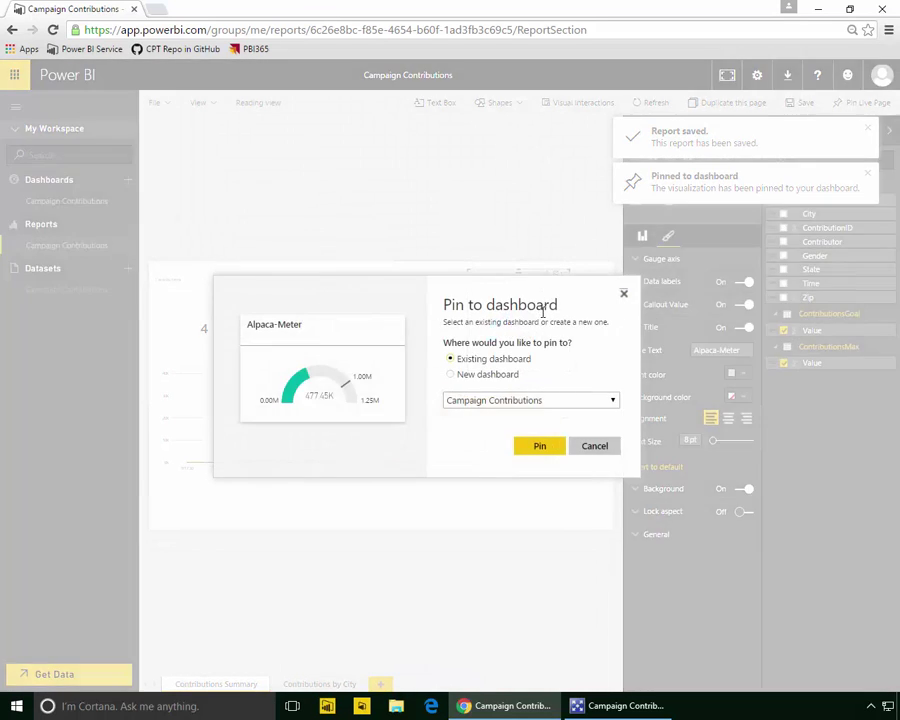
left_click(534, 448)
left_click(100, 207)
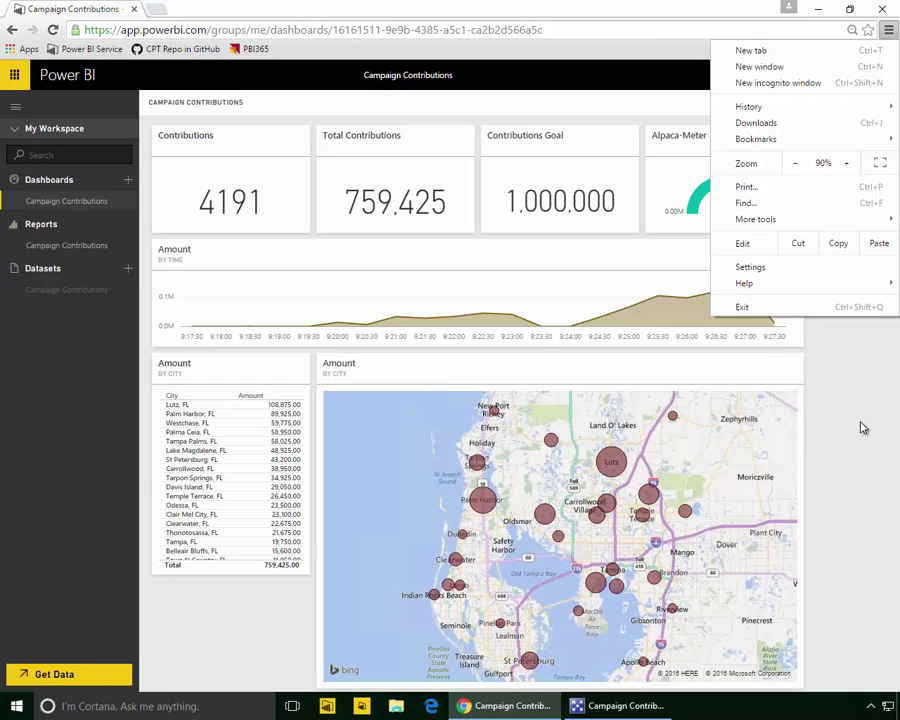
key("Escape")
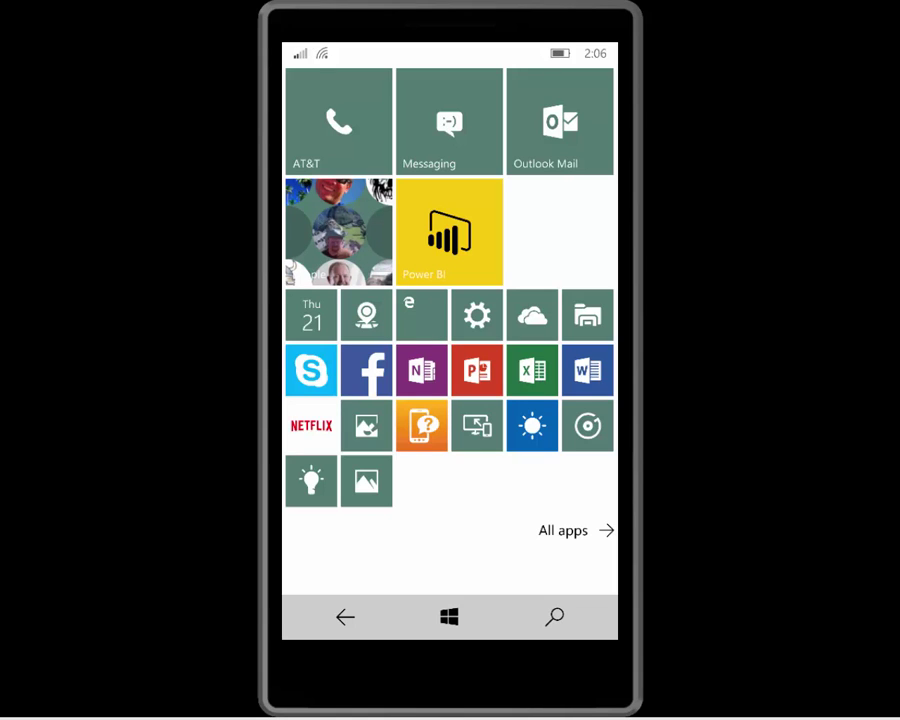
Step: Switch to the Power BI app on the phone and open the Campaign Contributions dashboard from My workspace
left_click(449, 232)
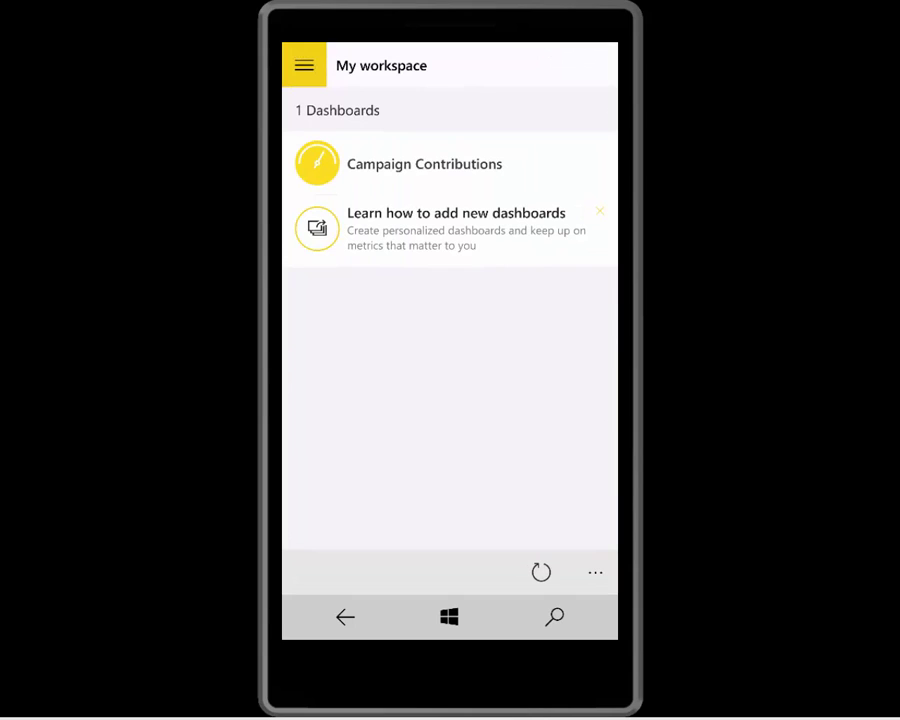
left_click(304, 65)
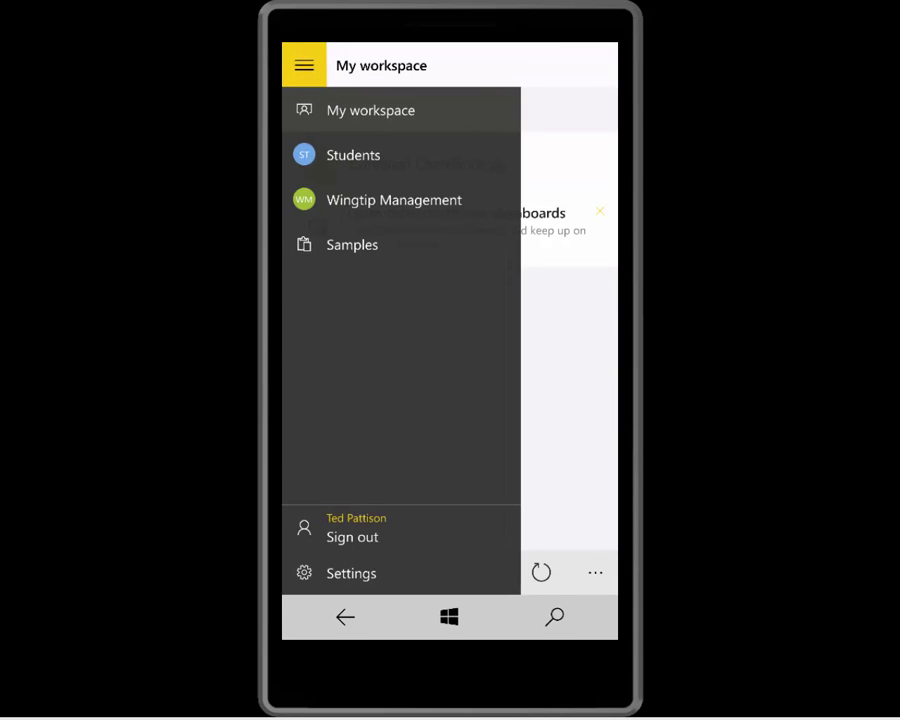
left_click(371, 110)
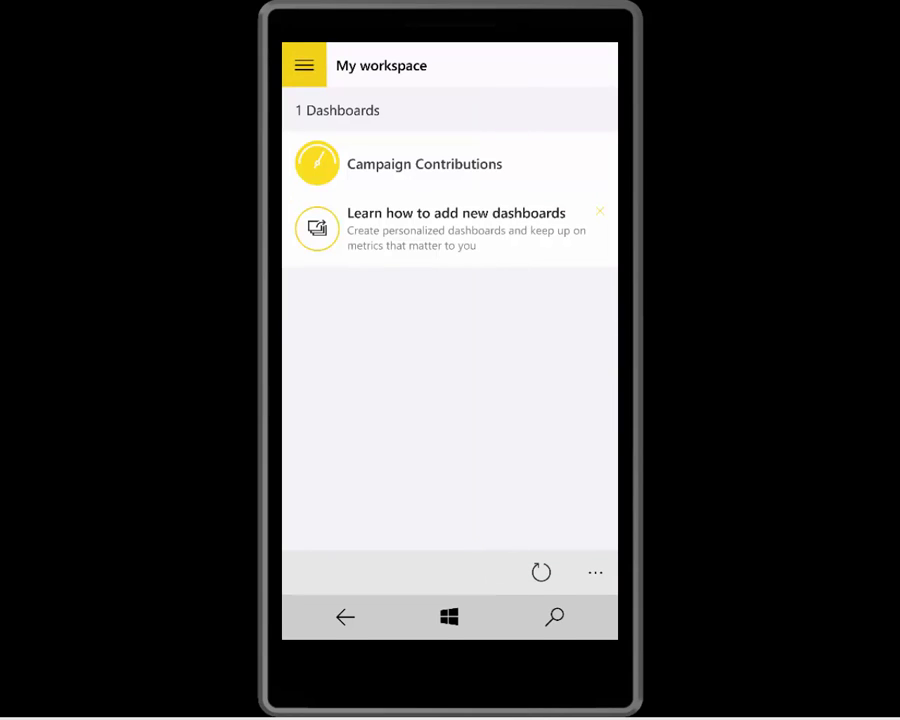
left_click(424, 164)
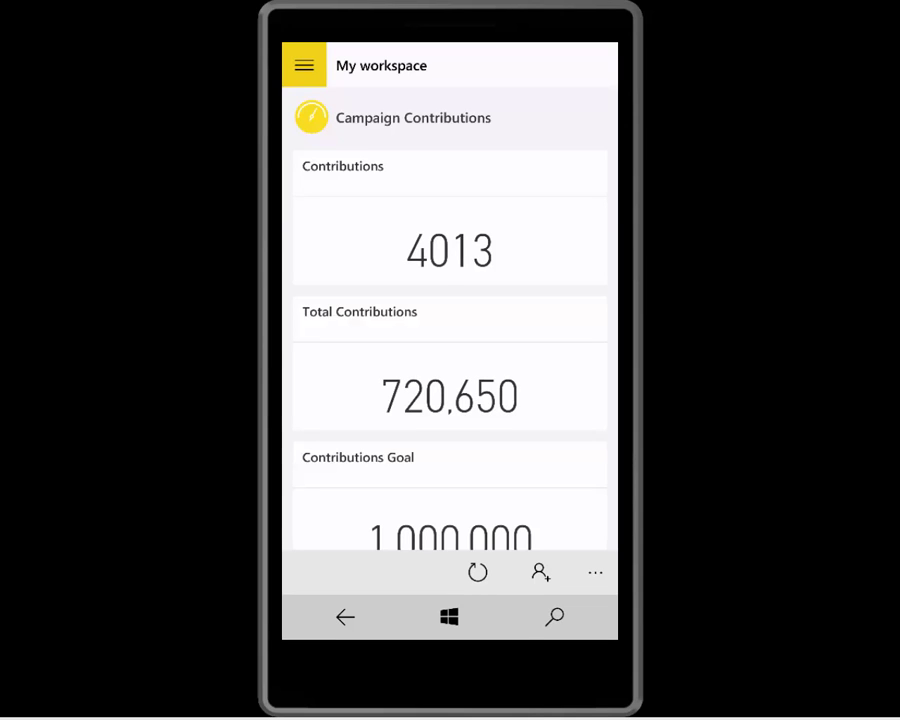
Step: Look through the dashboard's tiles on the phone, view the Amount by City map enlarged and return to the dashboard
scroll(450, 340, "down", 5)
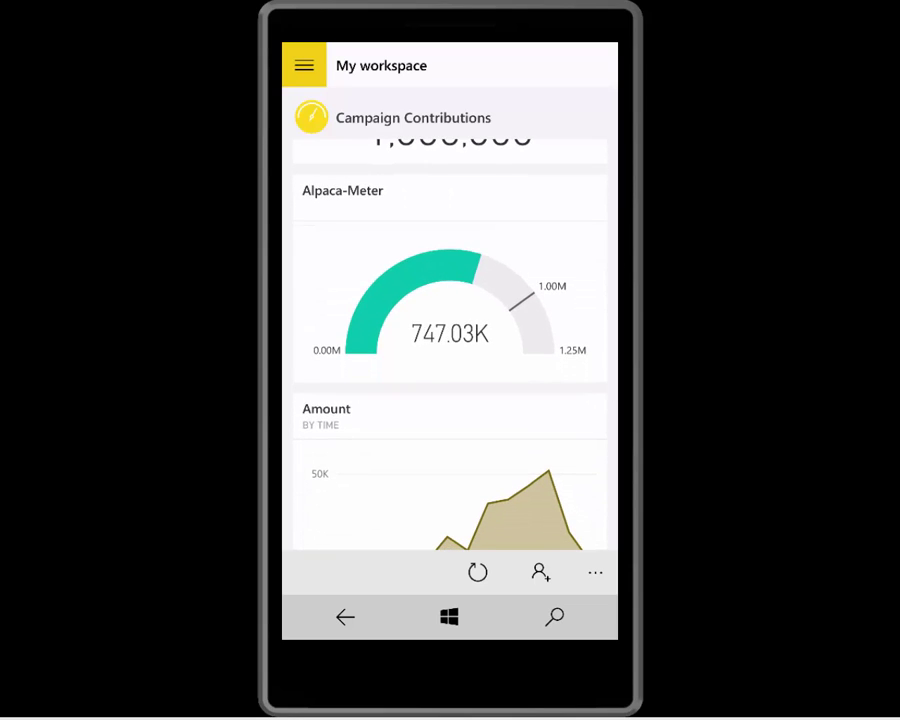
scroll(450, 340, "down", 2)
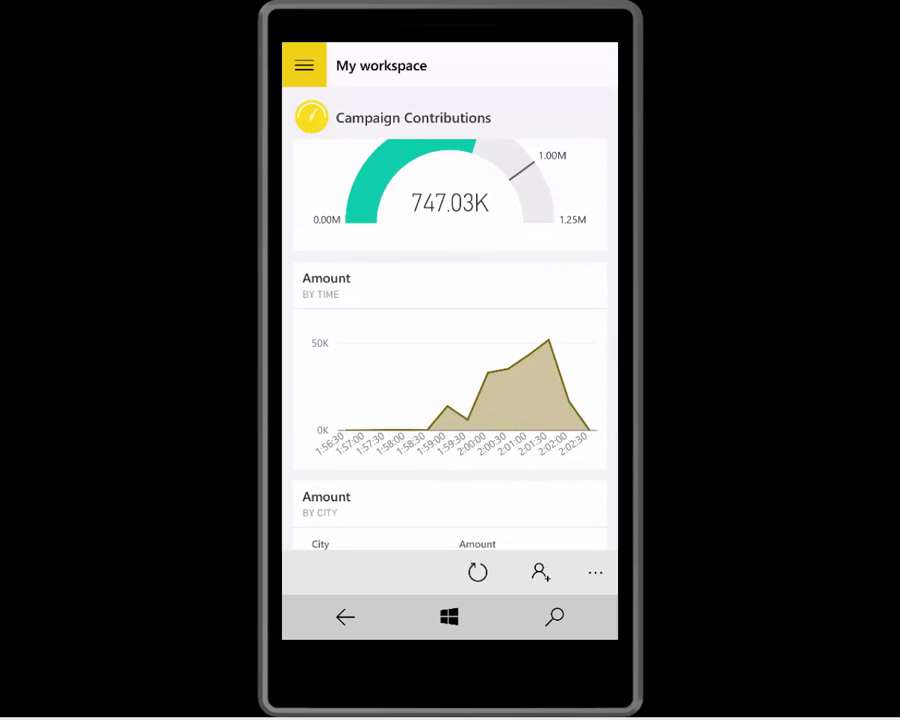
scroll(450, 340, "down", 5)
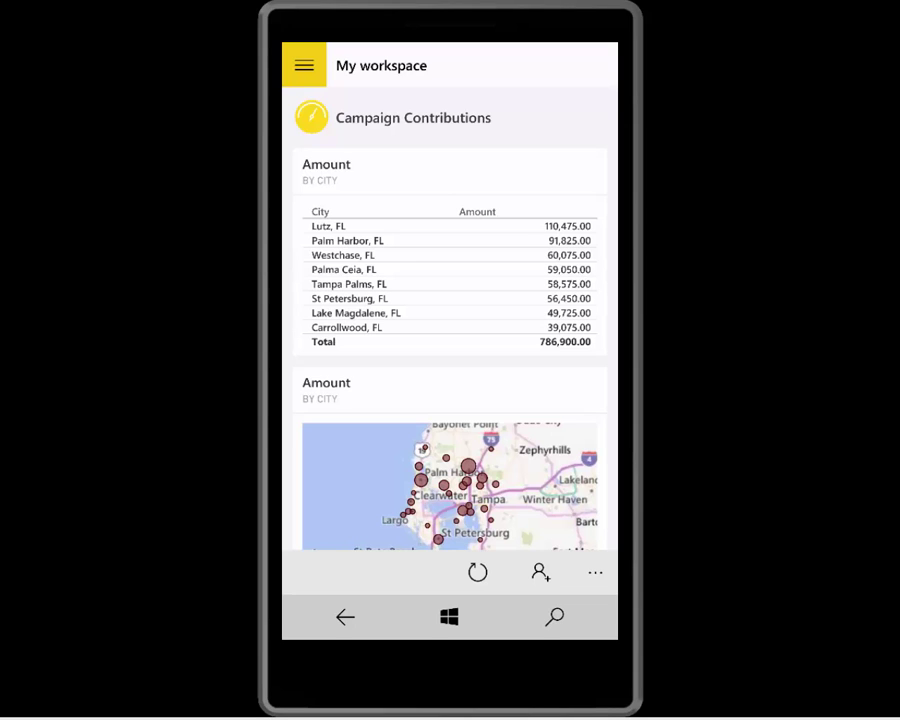
scroll(450, 340, "down", 1)
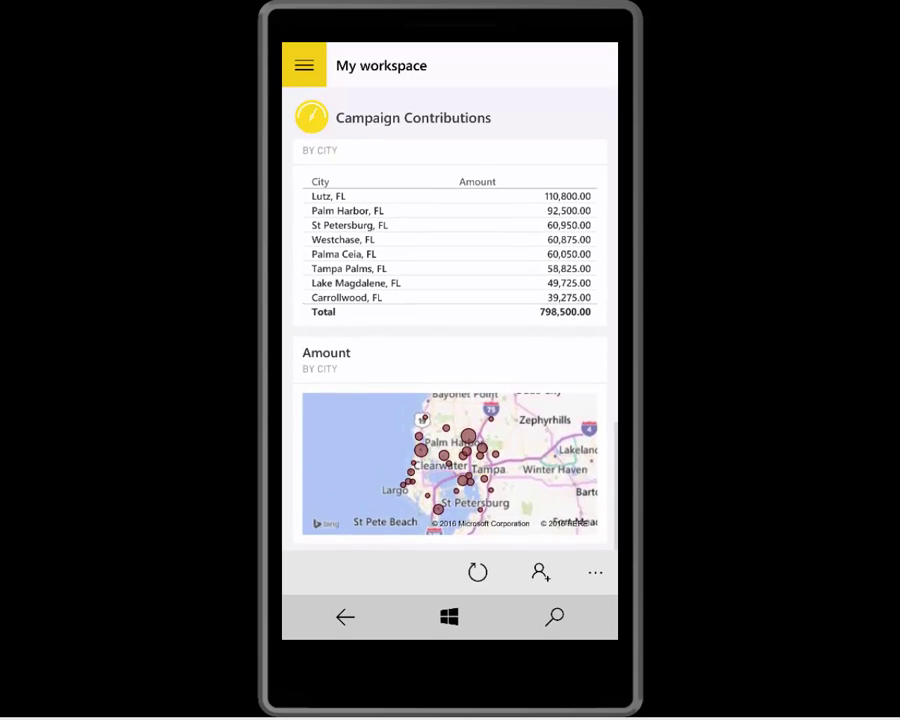
left_click(450, 463)
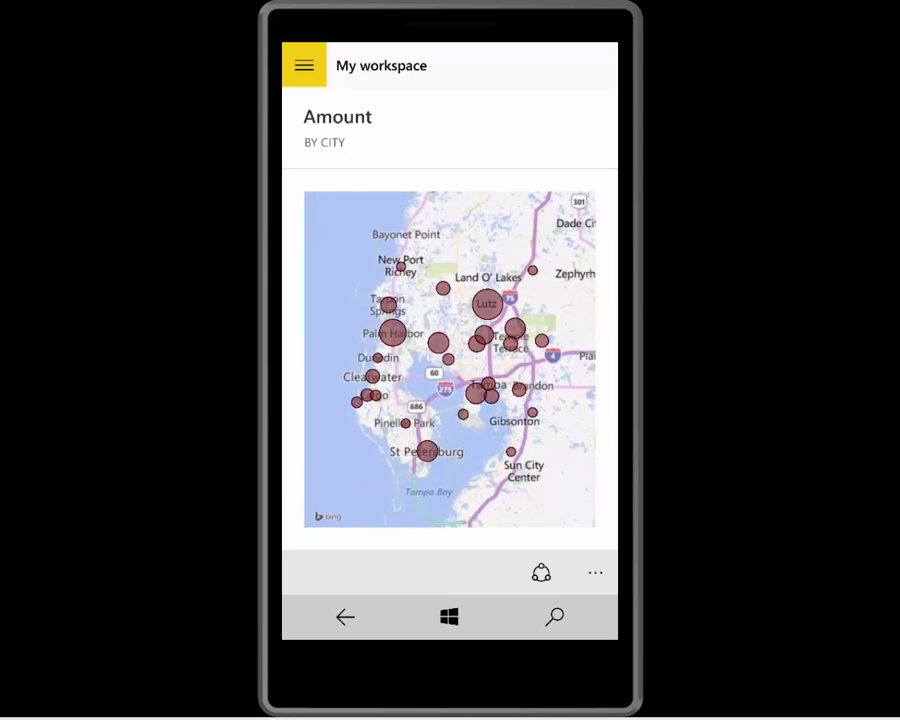
left_click(345, 617)
Step: Pin the Campaign Contributions dashboard to the phone's Start screen beside the Power BI tile, and open it from there
left_click(595, 572)
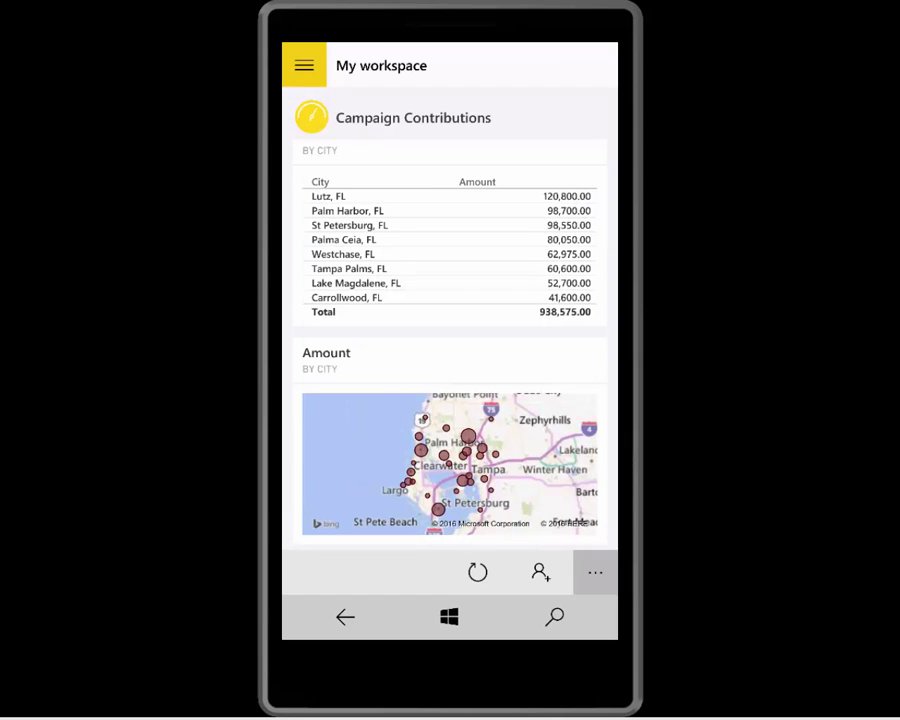
left_click(326, 511)
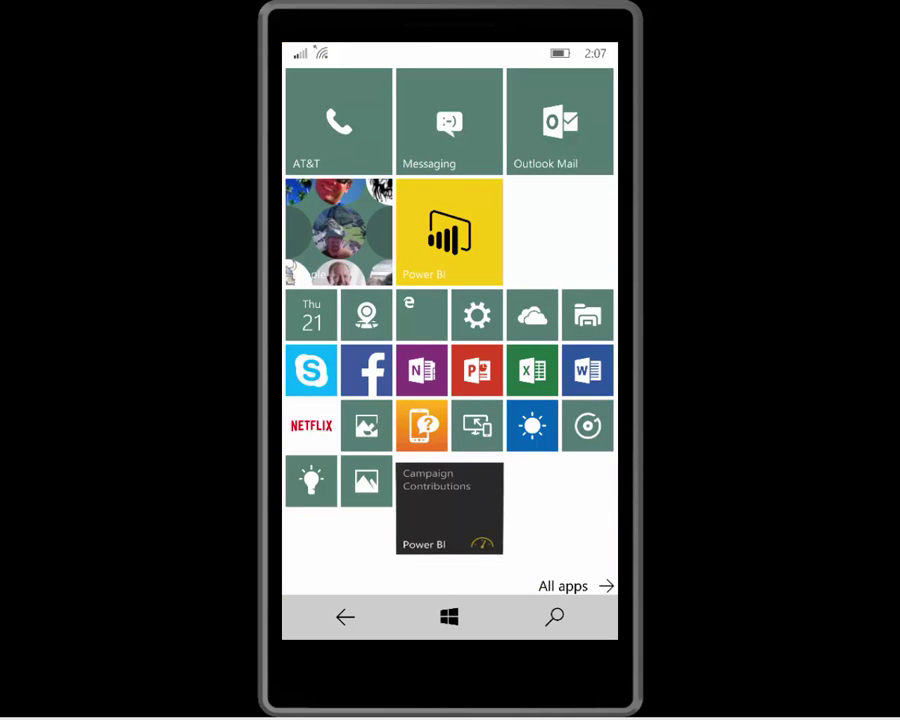
left_click(449, 508)
left_click_drag(449, 488, 547, 243)
left_click(450, 560)
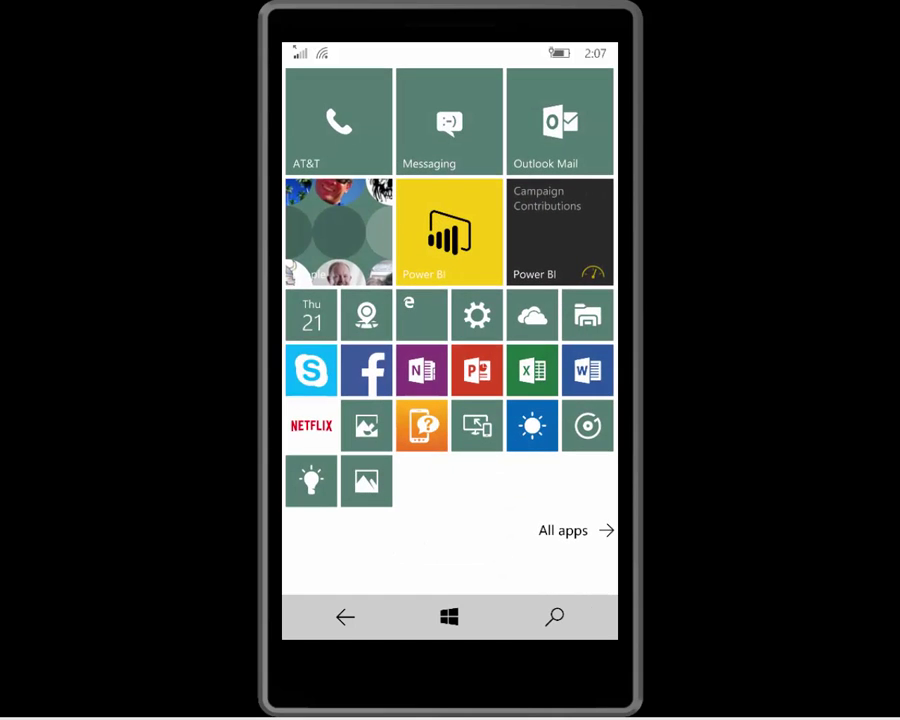
left_click(559, 231)
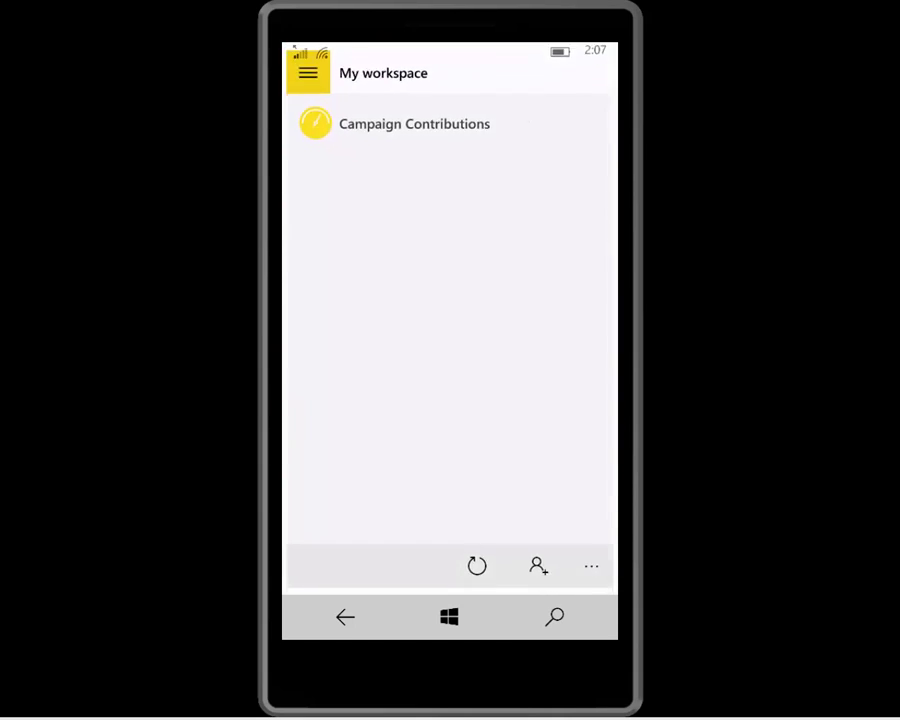